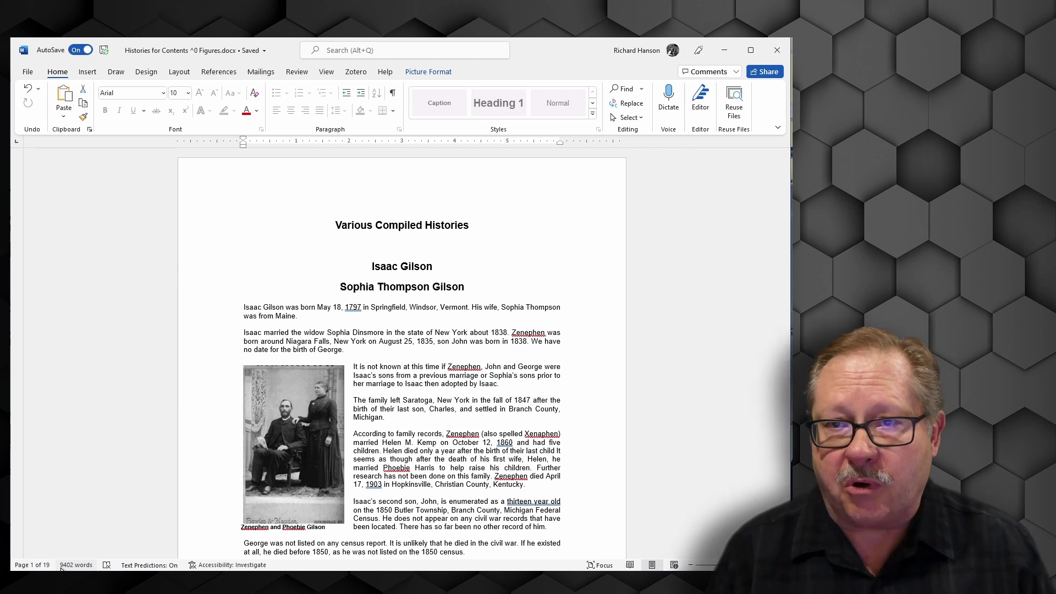
Insert Automatic Table 1 as the Contents table below the Various Compiled Histories title
left_click(383, 266)
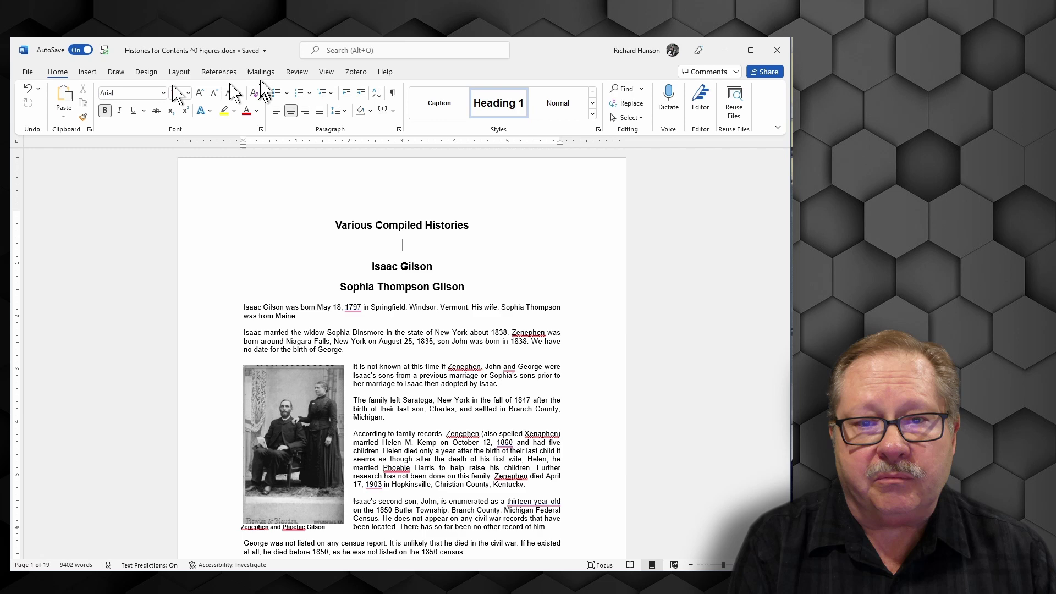
left_click(218, 72)
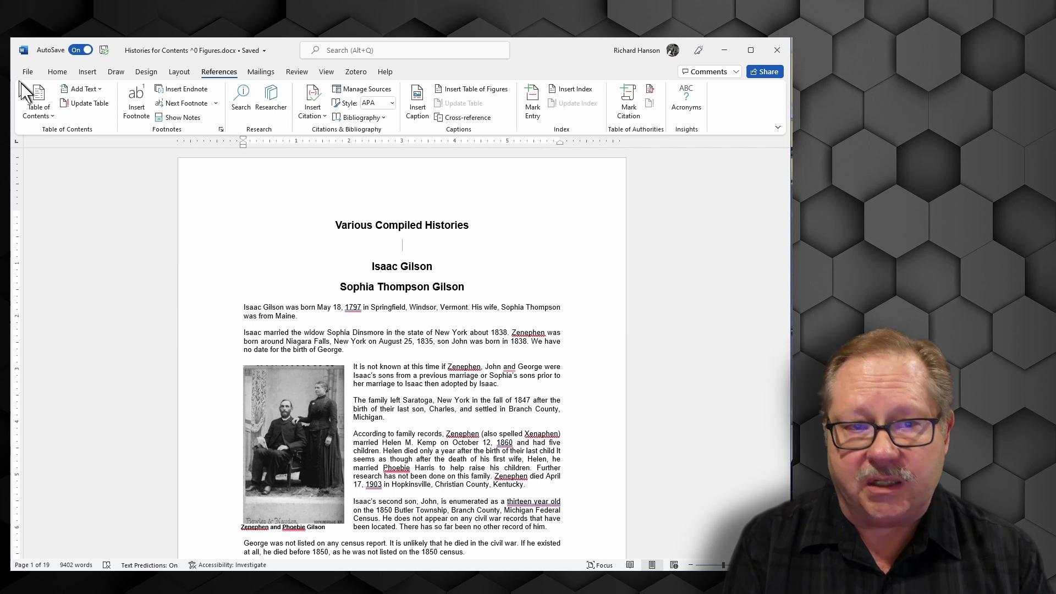
left_click(49, 117)
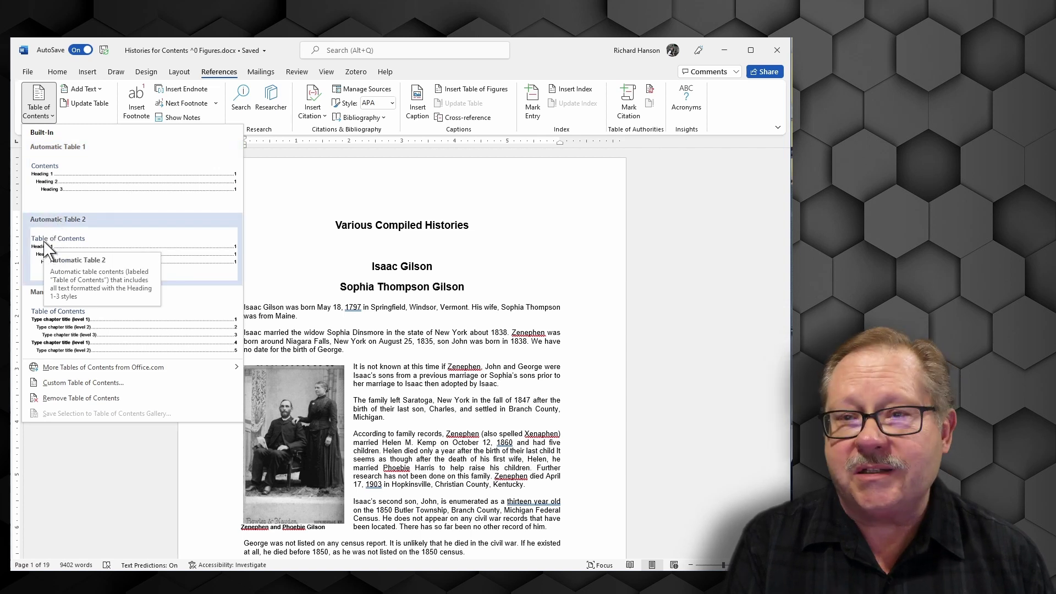
left_click(69, 175)
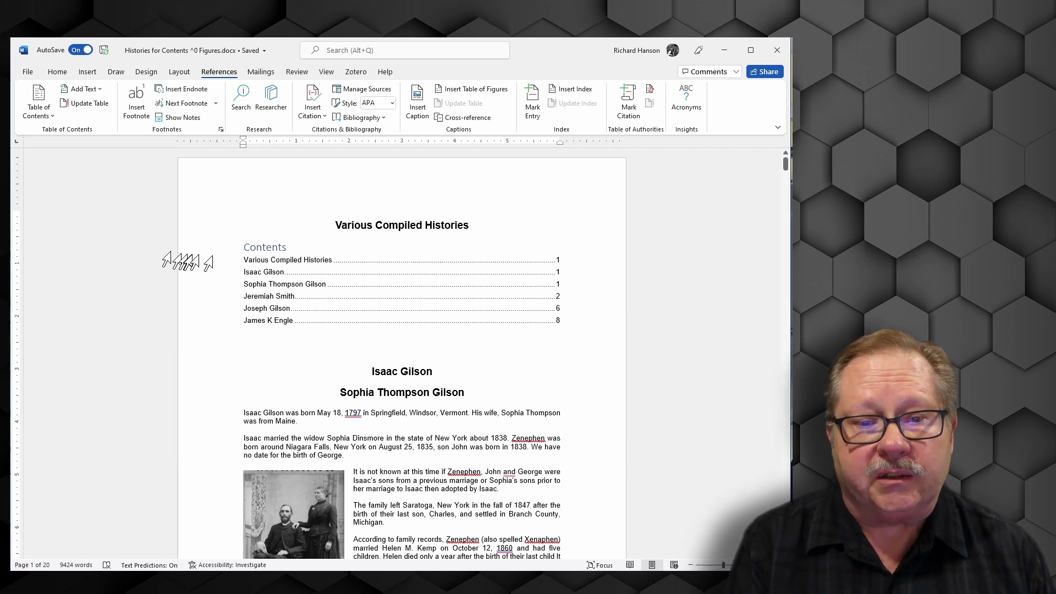
left_click(353, 224)
left_click(57, 71)
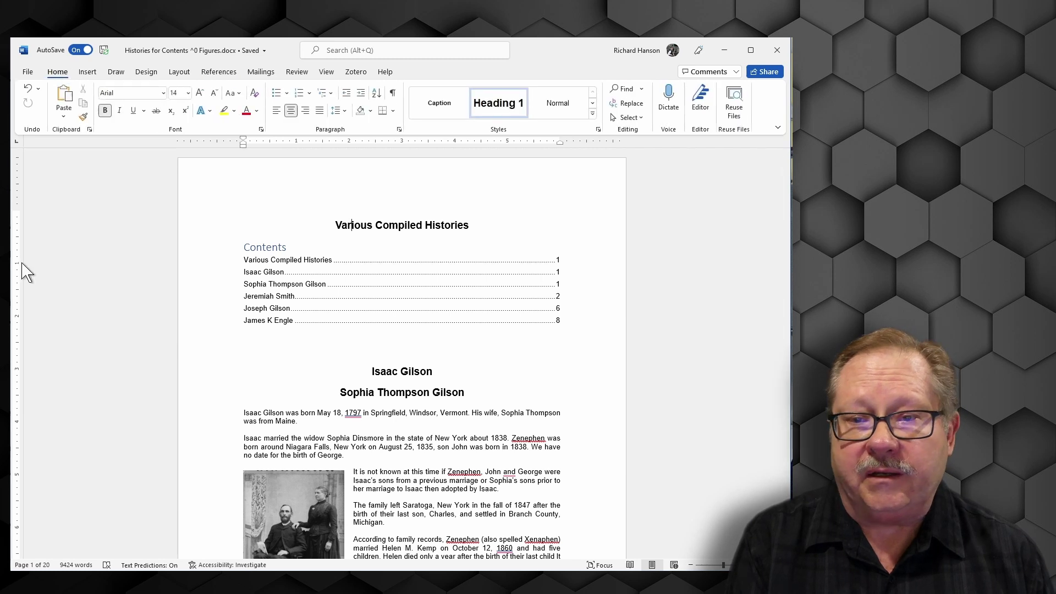
left_click(250, 333)
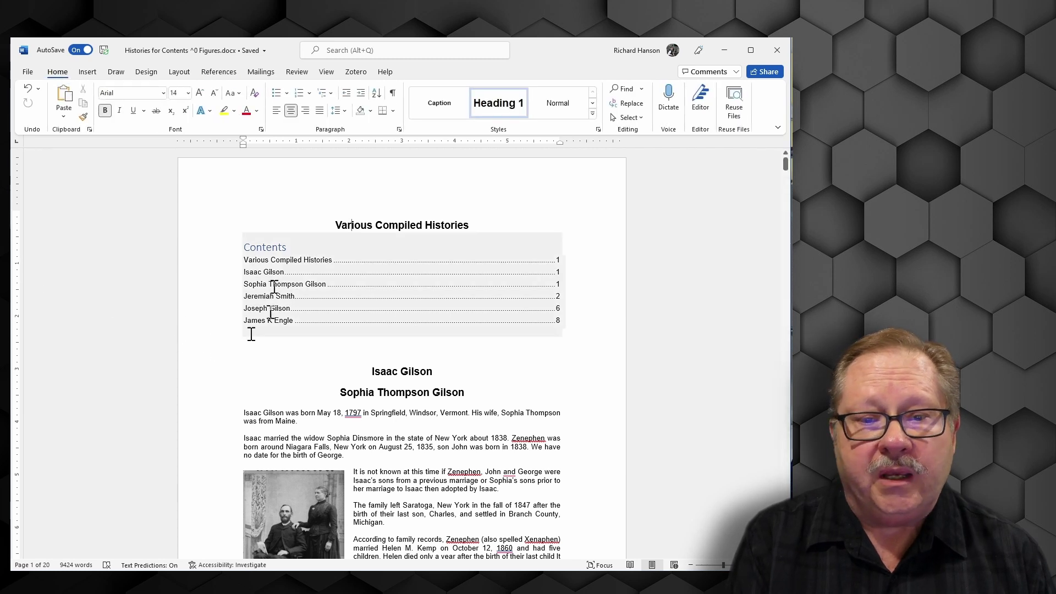
left_click(283, 323)
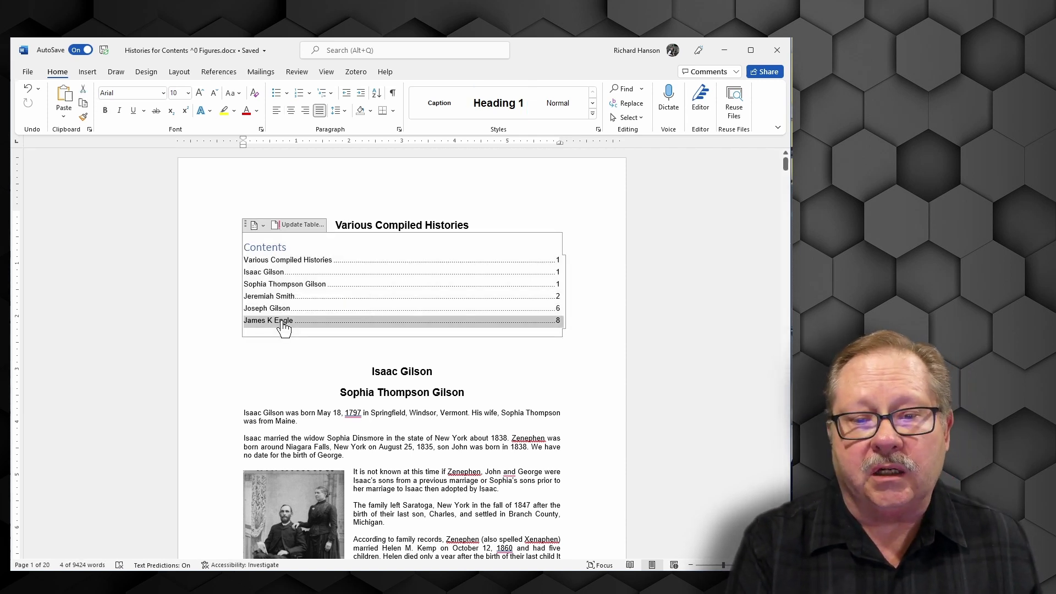
left_click(564, 324, "ctrl")
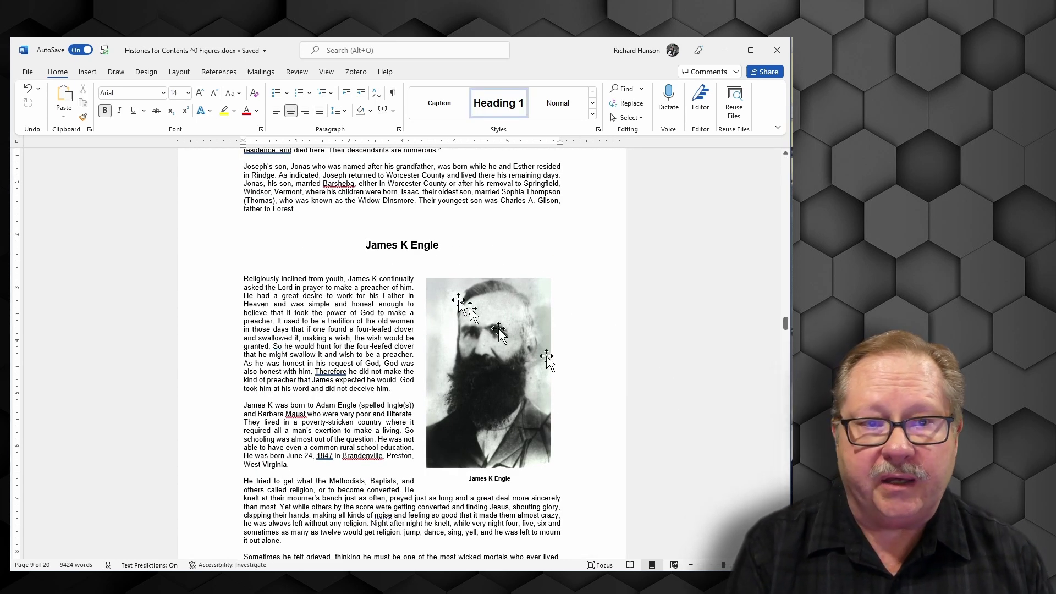
key("ctrl+Home")
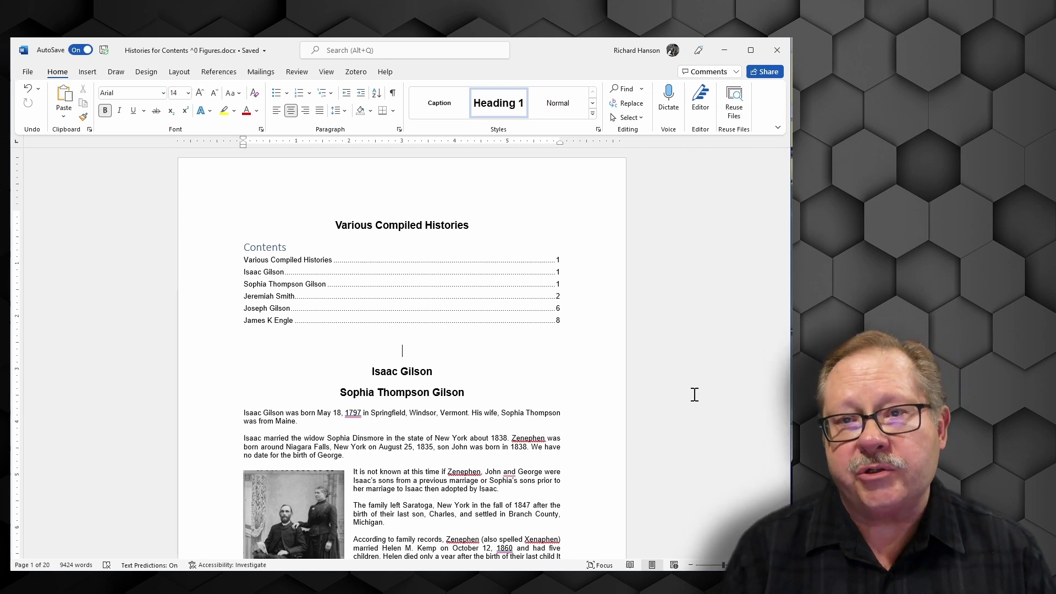
Check spelling suggestions for the caption word 'Phoebie' and open the Styles pane
scroll(694, 394, "down", 8)
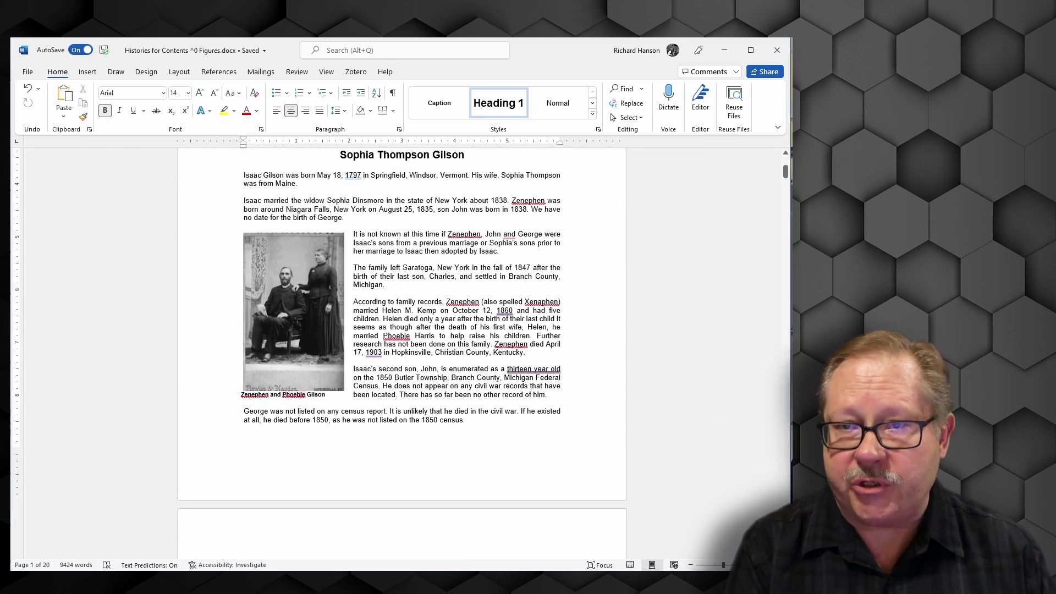
right_click(301, 394)
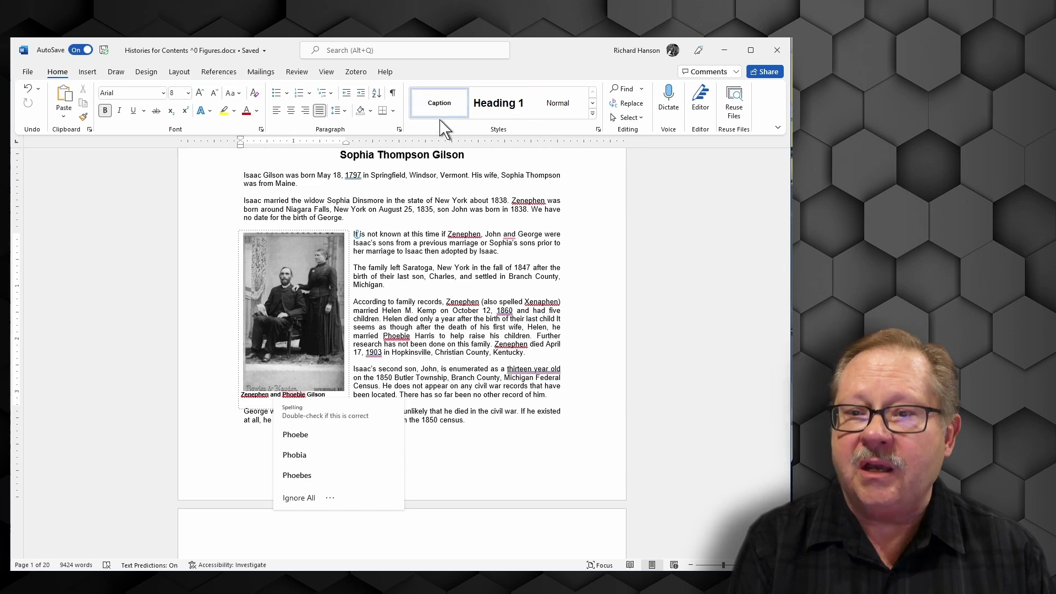
left_click(598, 129)
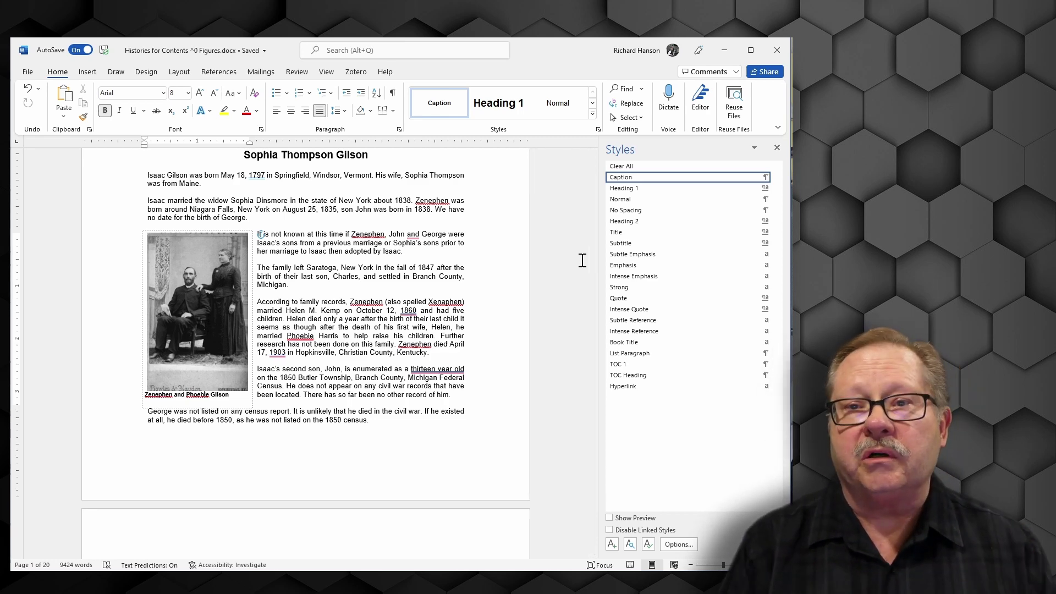
scroll(593, 262, "up", 5)
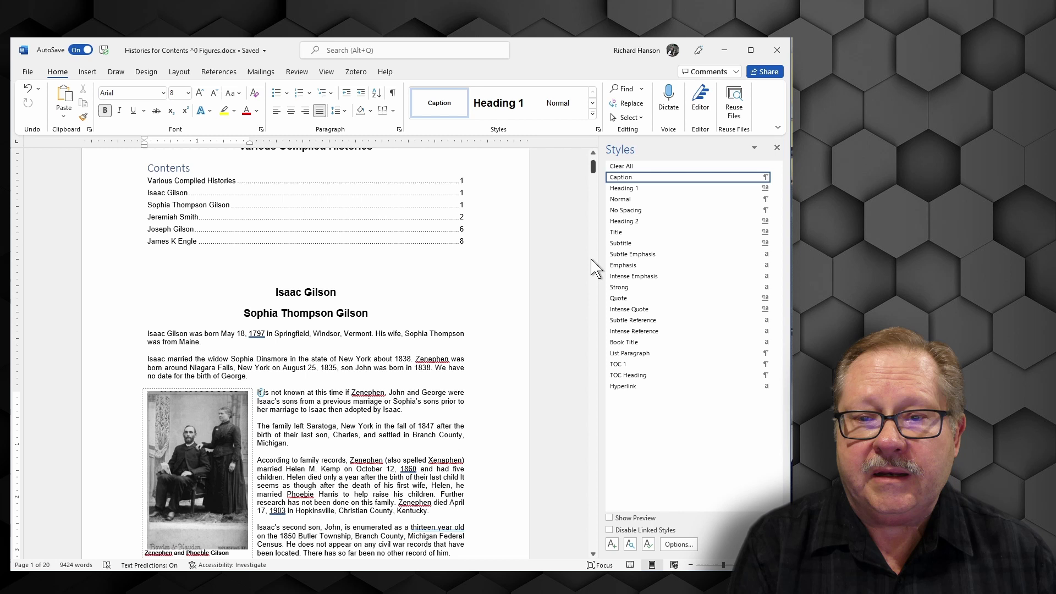
left_click(330, 287)
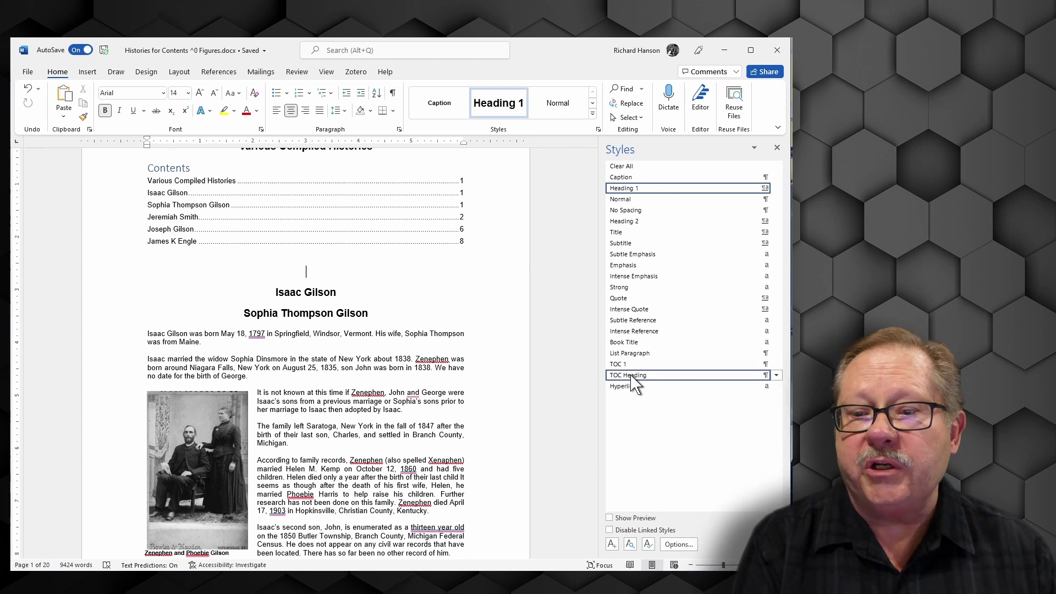
mouse_move(623, 377)
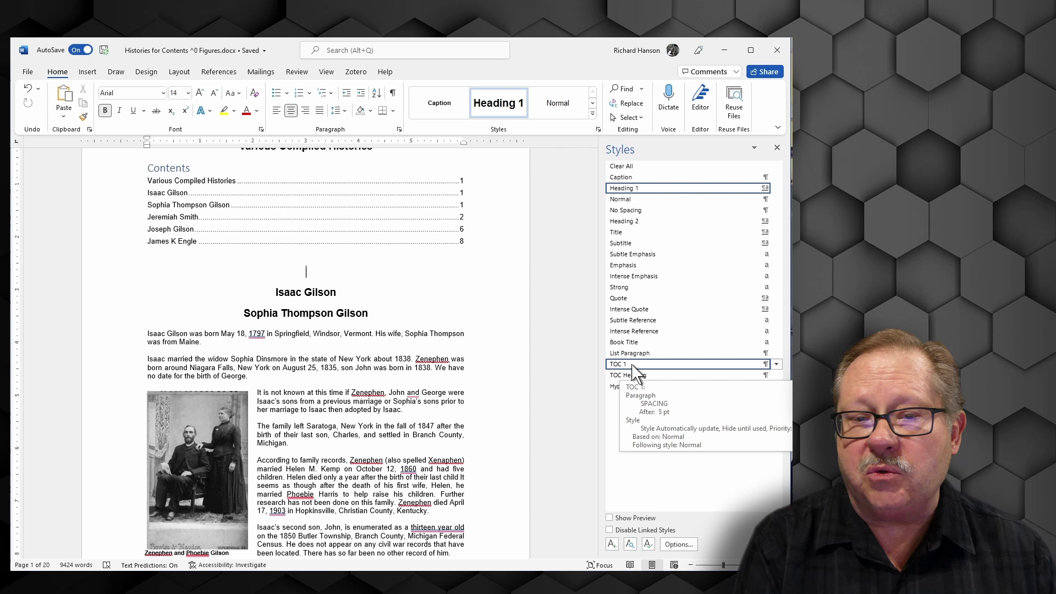
left_click(168, 168)
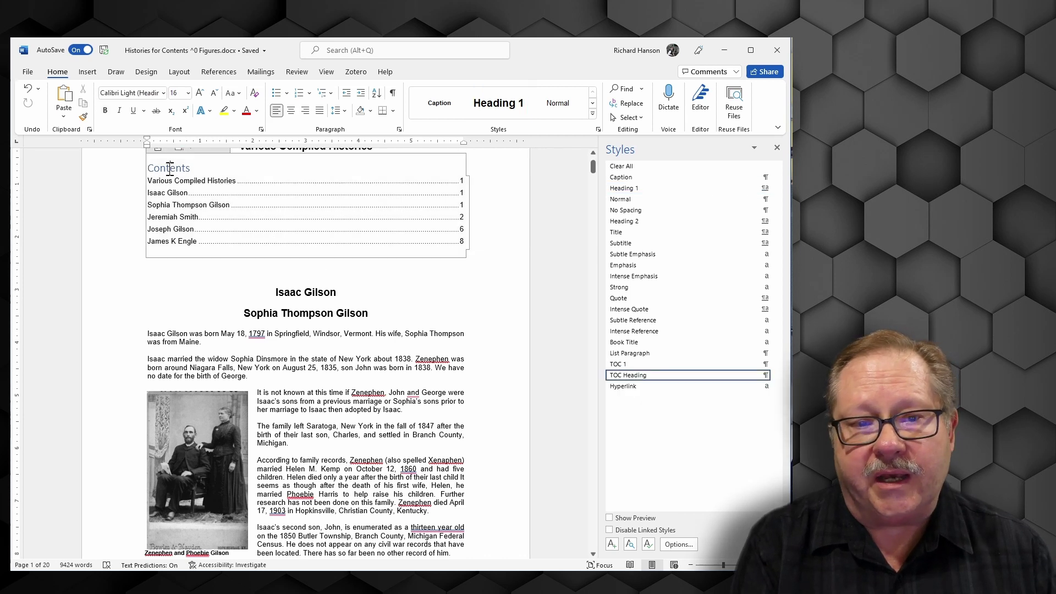
double_click(168, 168)
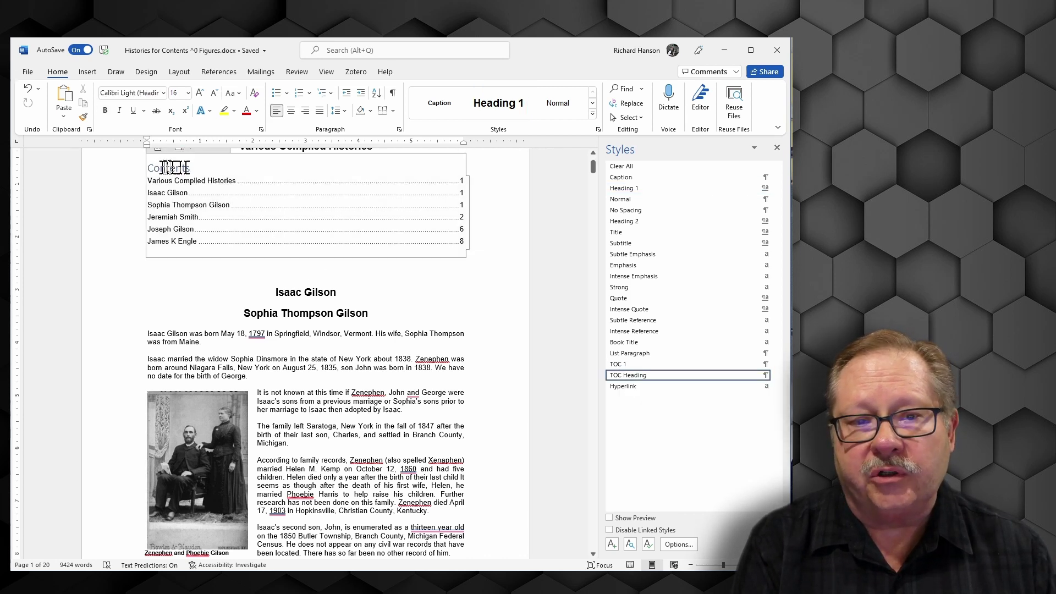
left_click(170, 169)
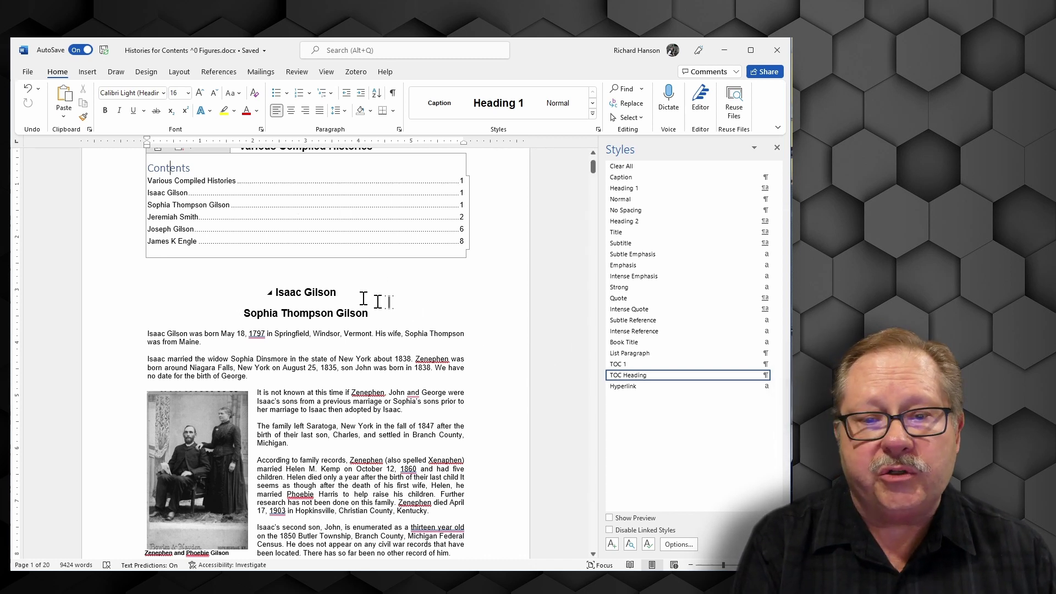
left_click(307, 275)
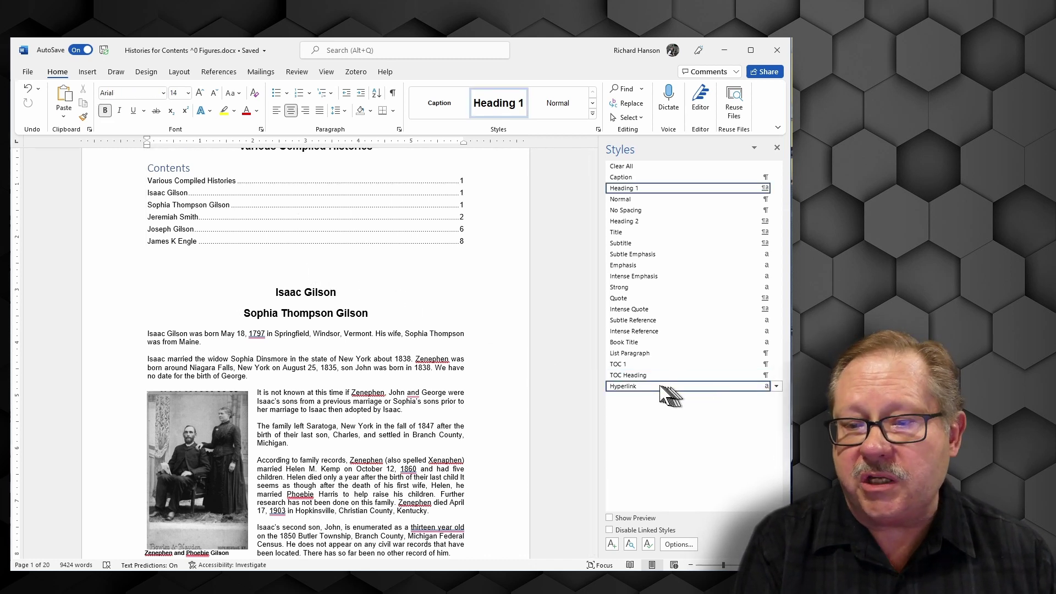
left_click(645, 380)
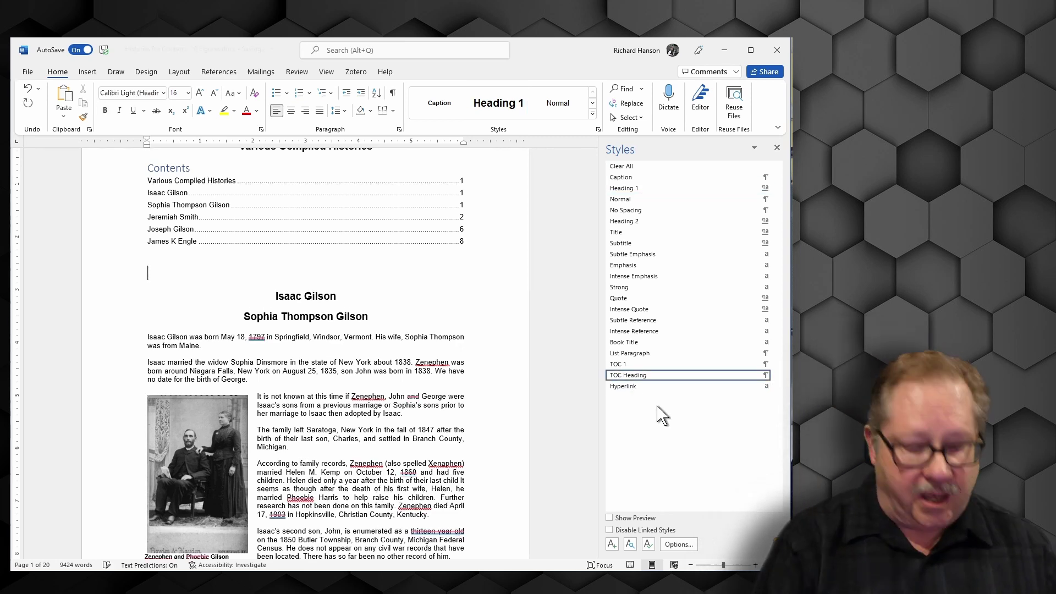
type("Ta")
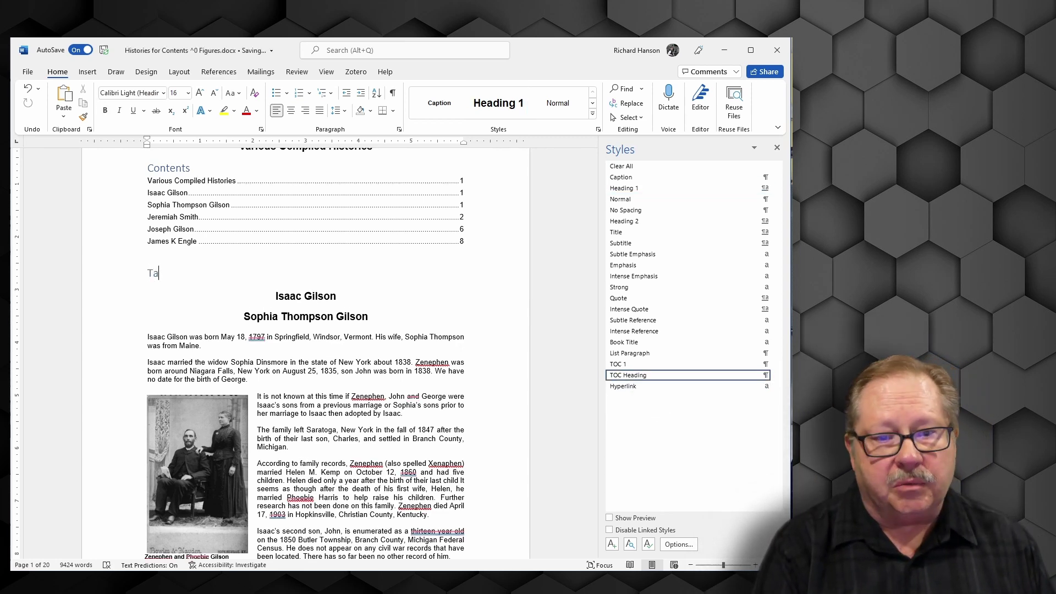
type("b")
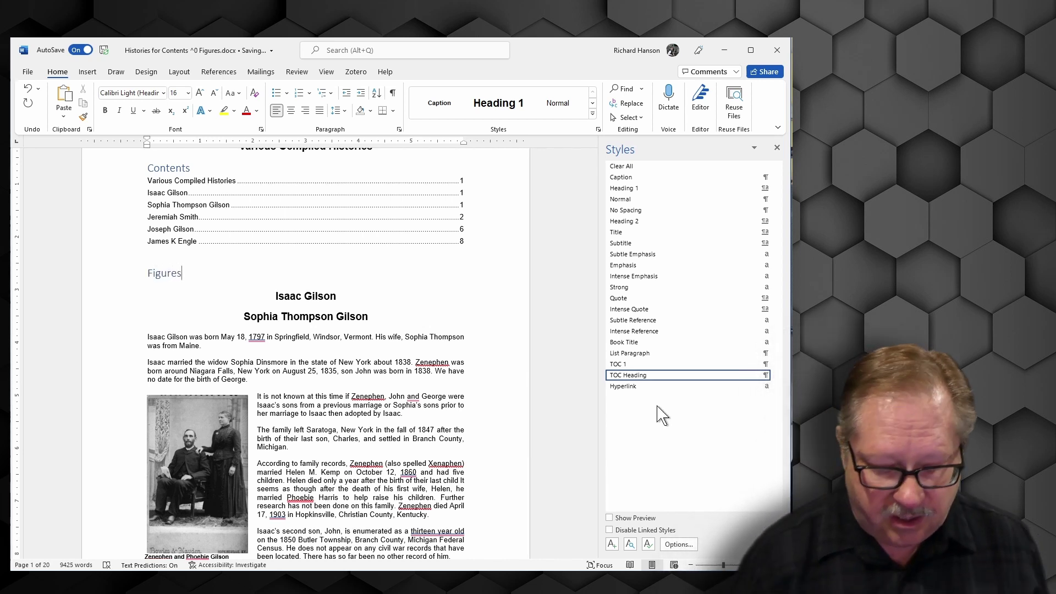
key("Return")
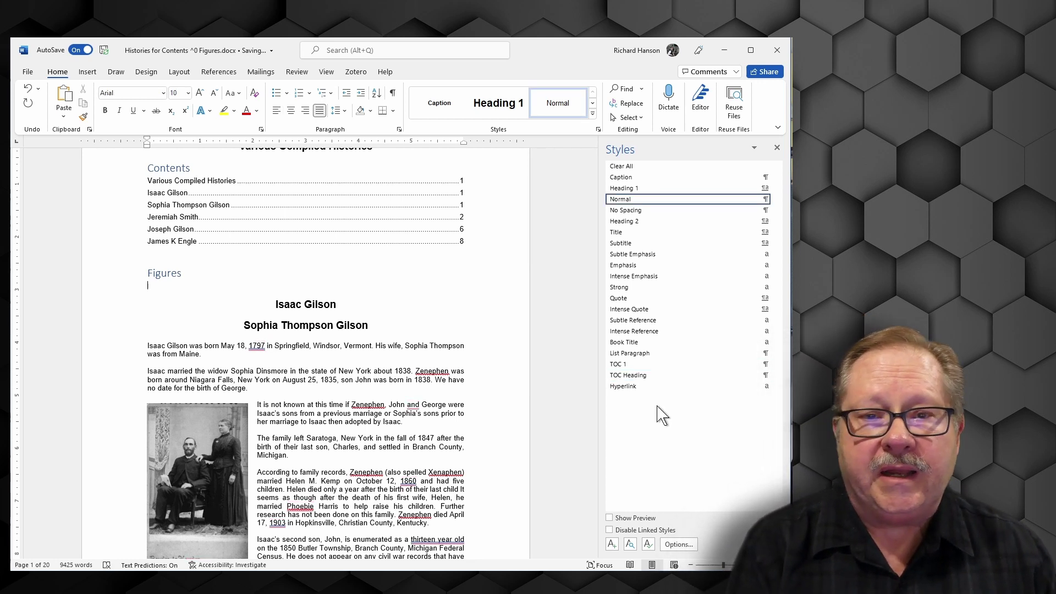
Insert a table of figures under Figures, built from paragraphs in the Caption style
left_click(220, 72)
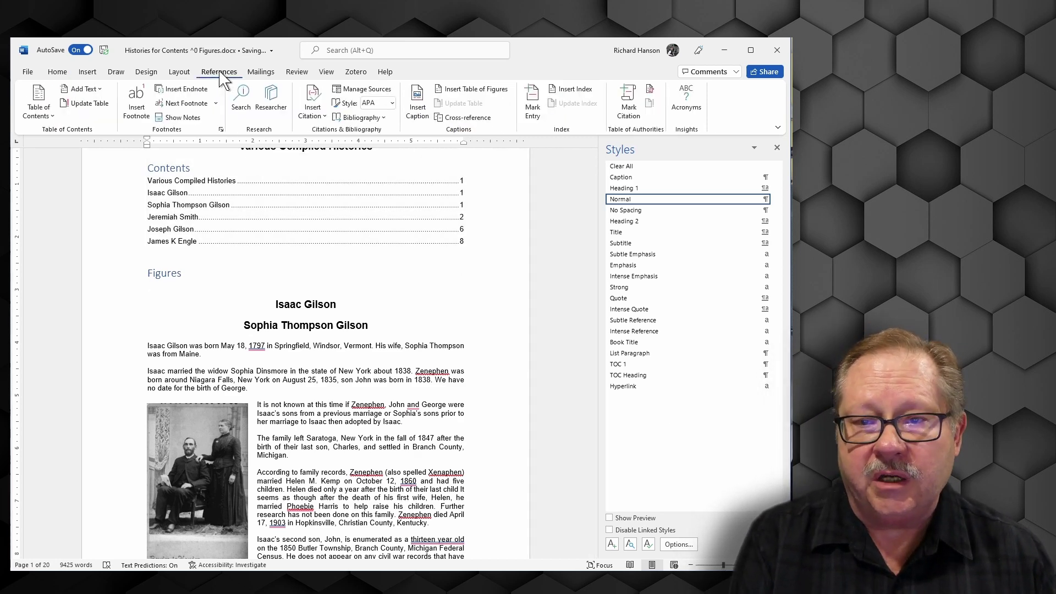
left_click(456, 89)
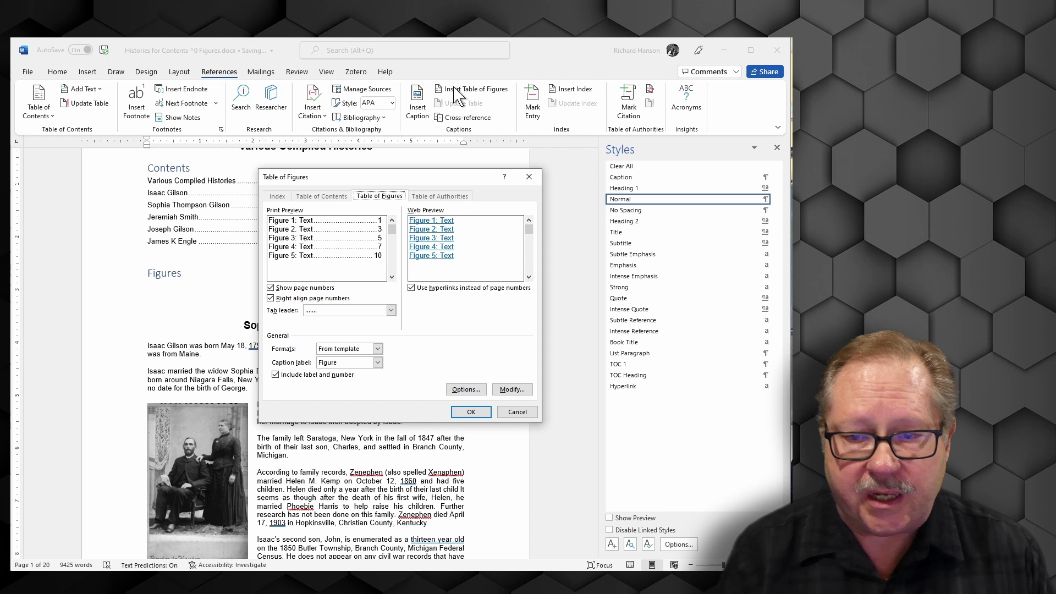
left_click(456, 390)
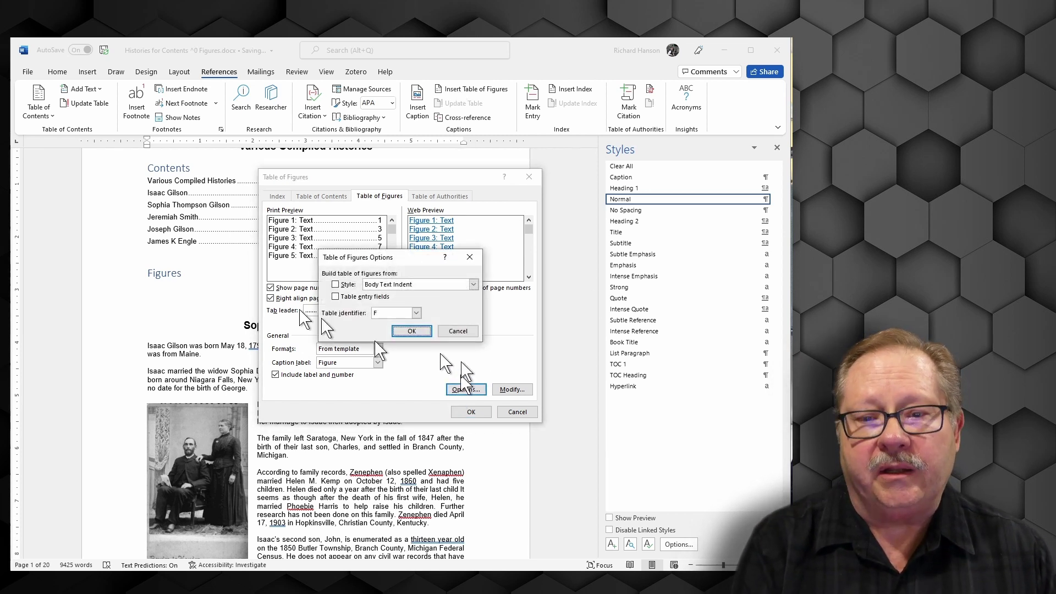
left_click(335, 285)
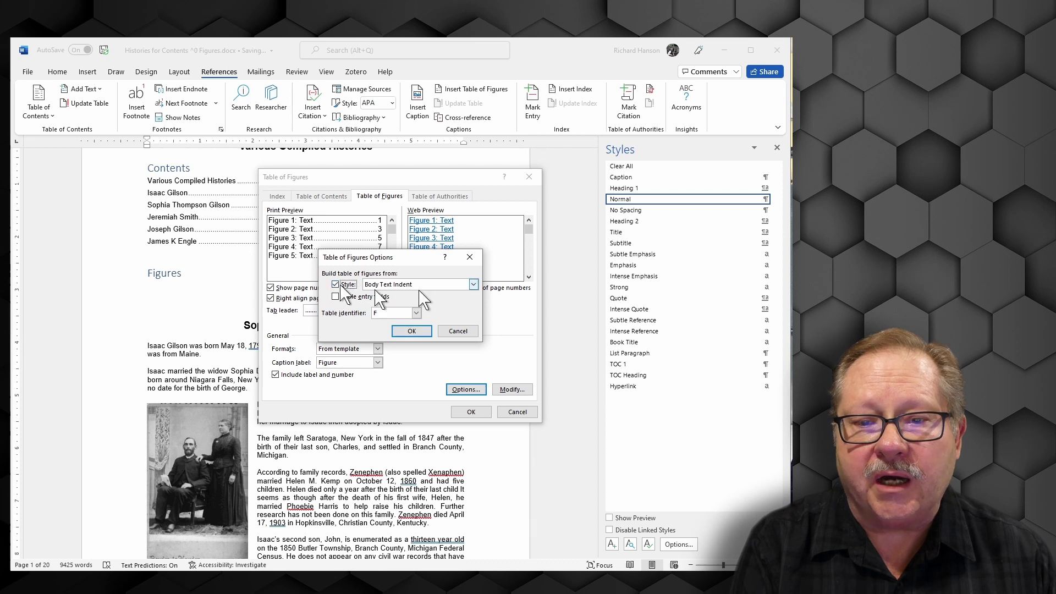
left_click(473, 283)
left_click(431, 302)
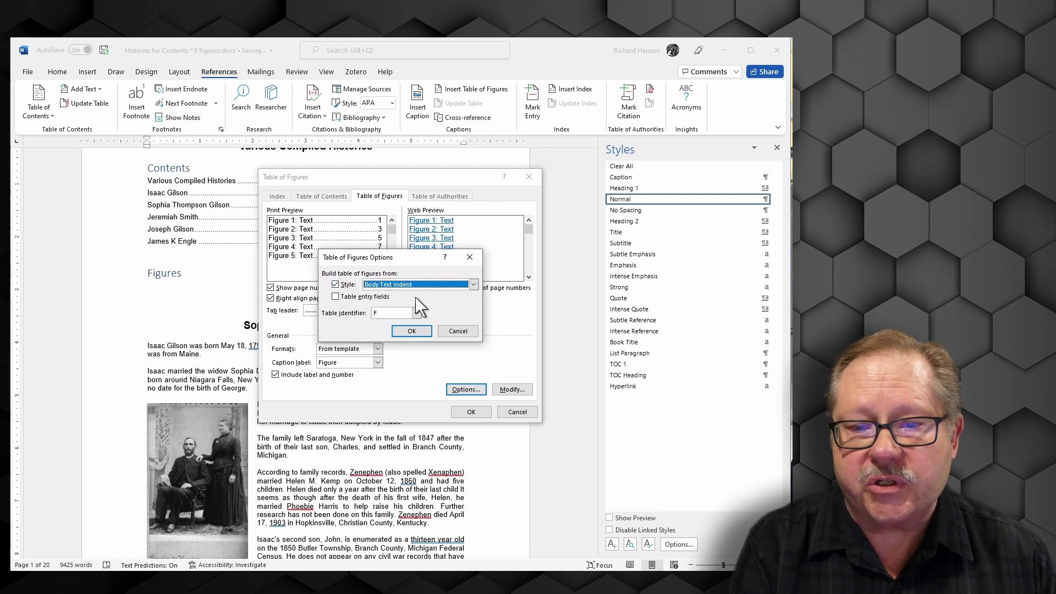
left_click(473, 284)
left_click(429, 301)
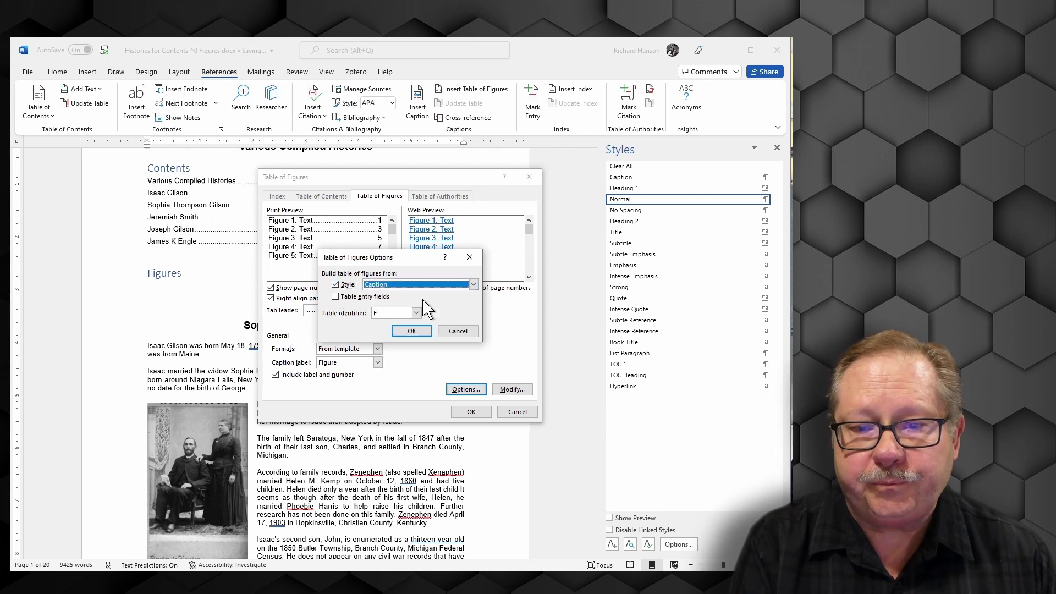
left_click(473, 284)
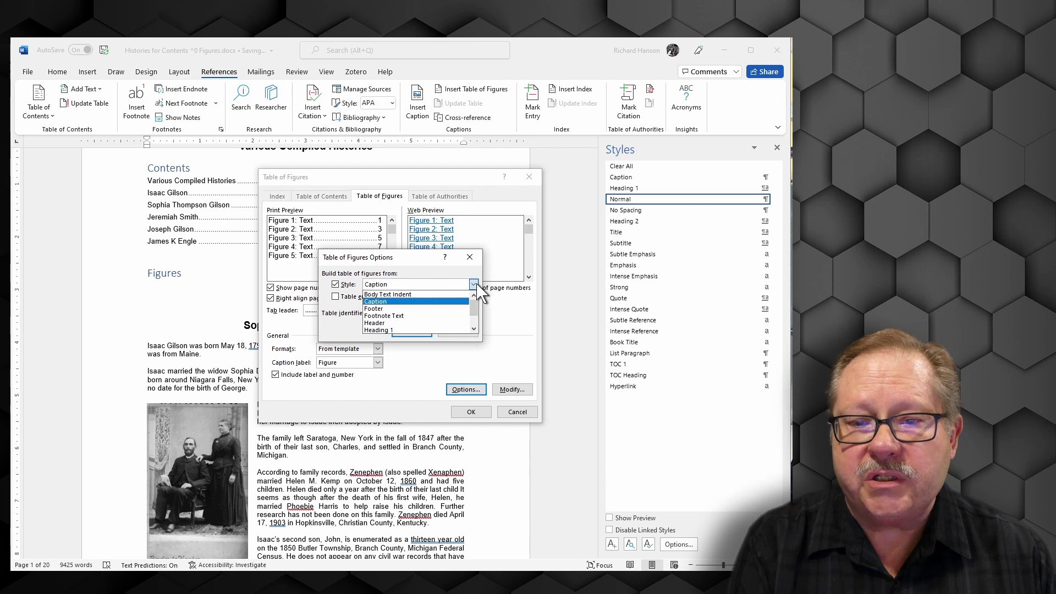
left_click(443, 311)
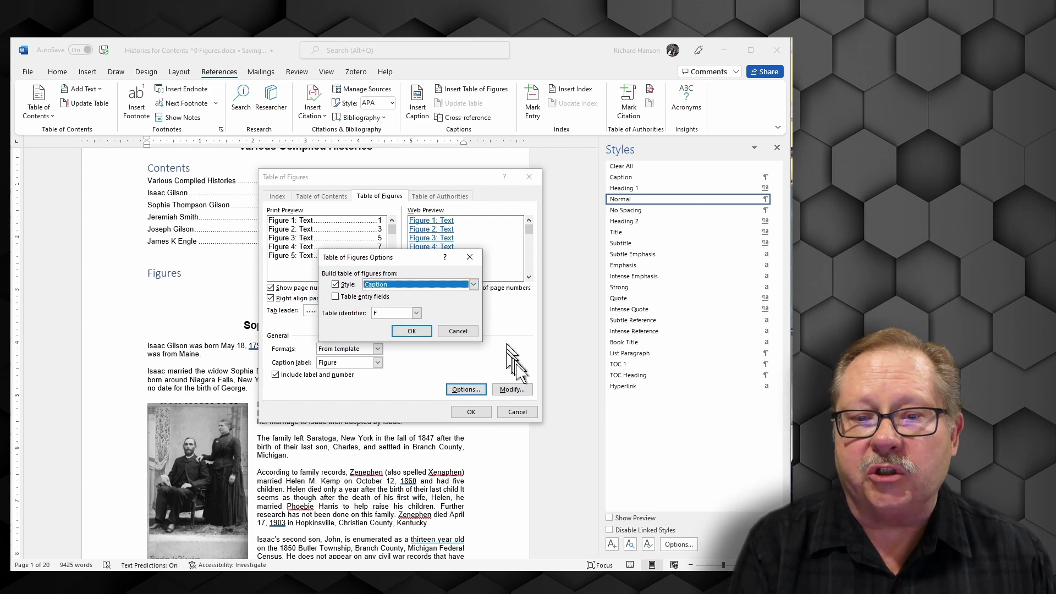
key("Return")
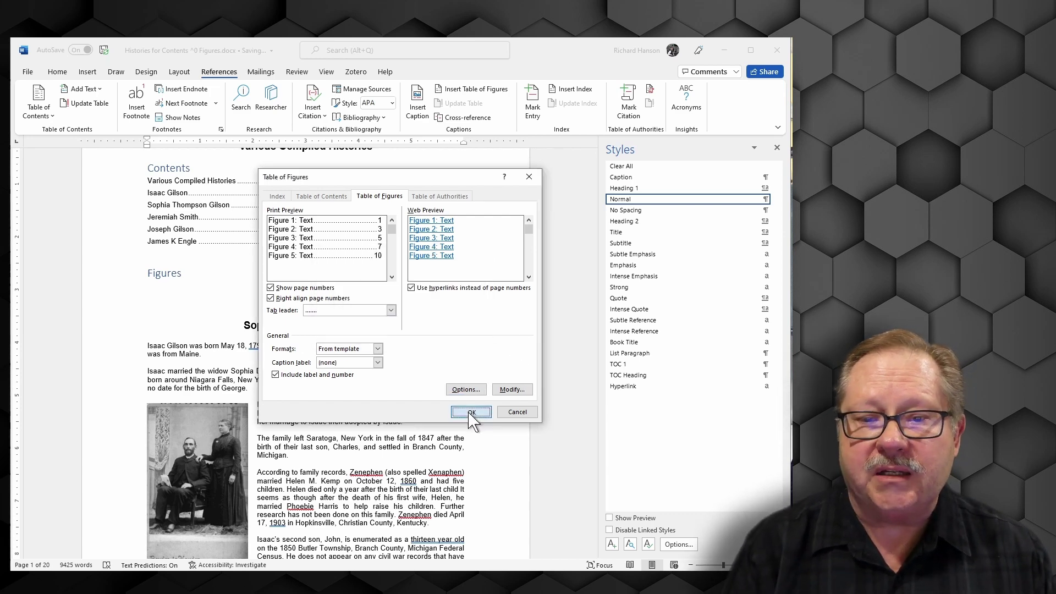
left_click(472, 412)
scroll(533, 451, "up", 10)
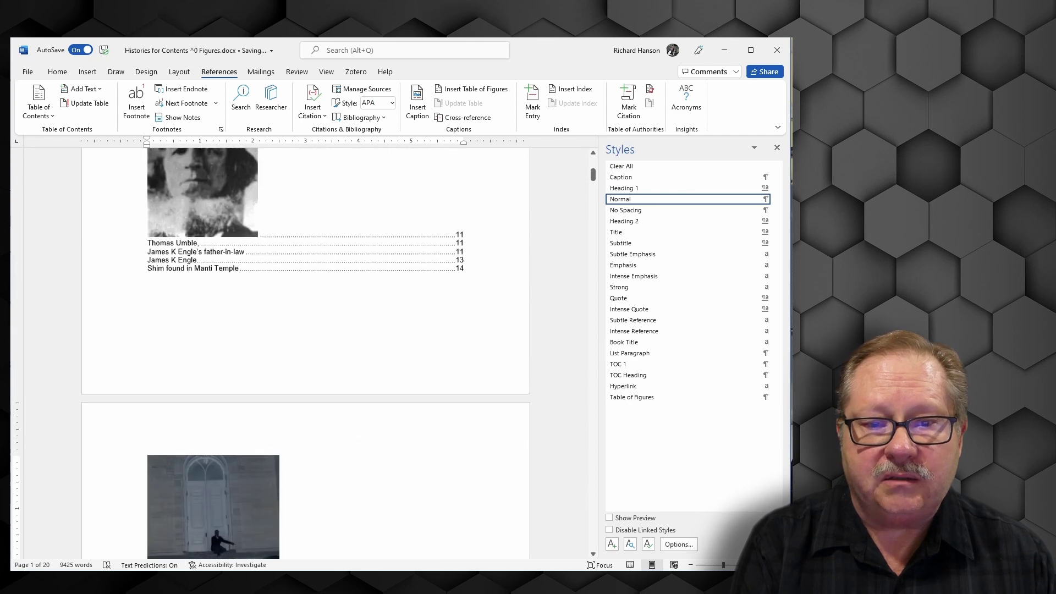
scroll(532, 451, "down", 1)
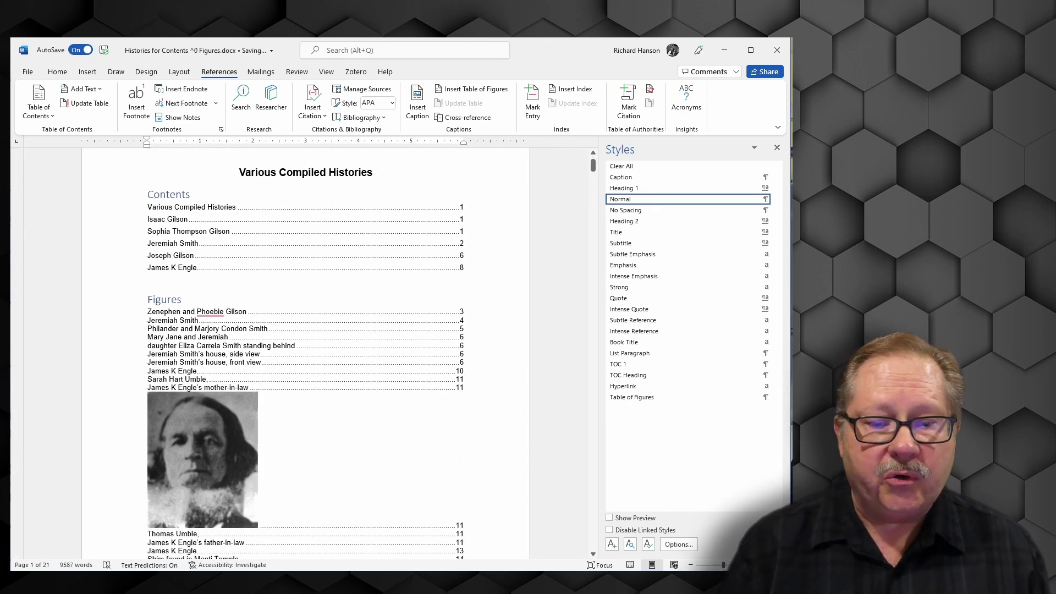
scroll(539, 468, "down", 3)
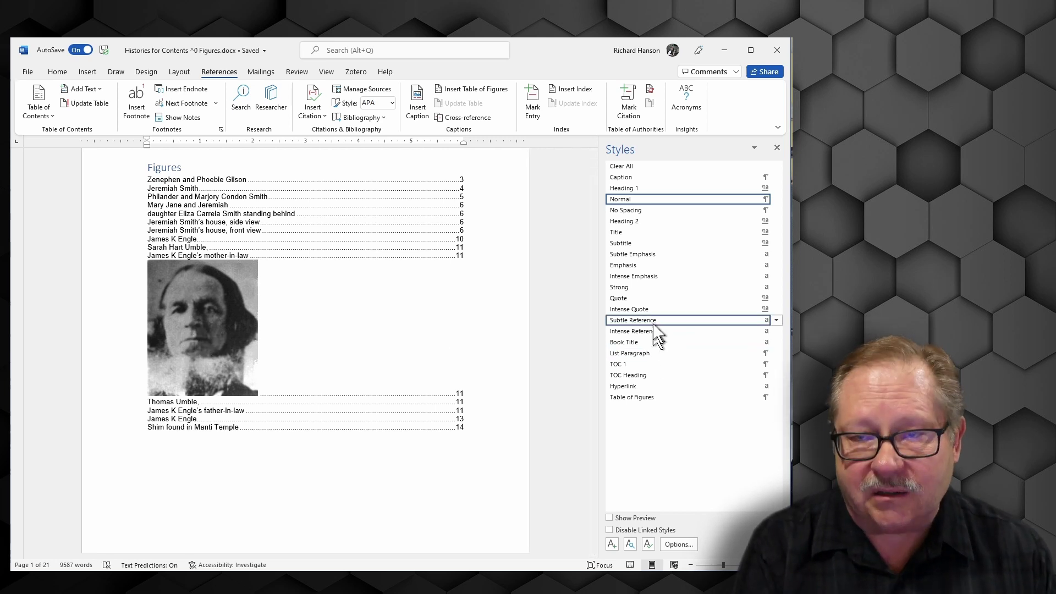
mouse_move(624, 322)
mouse_move(613, 356)
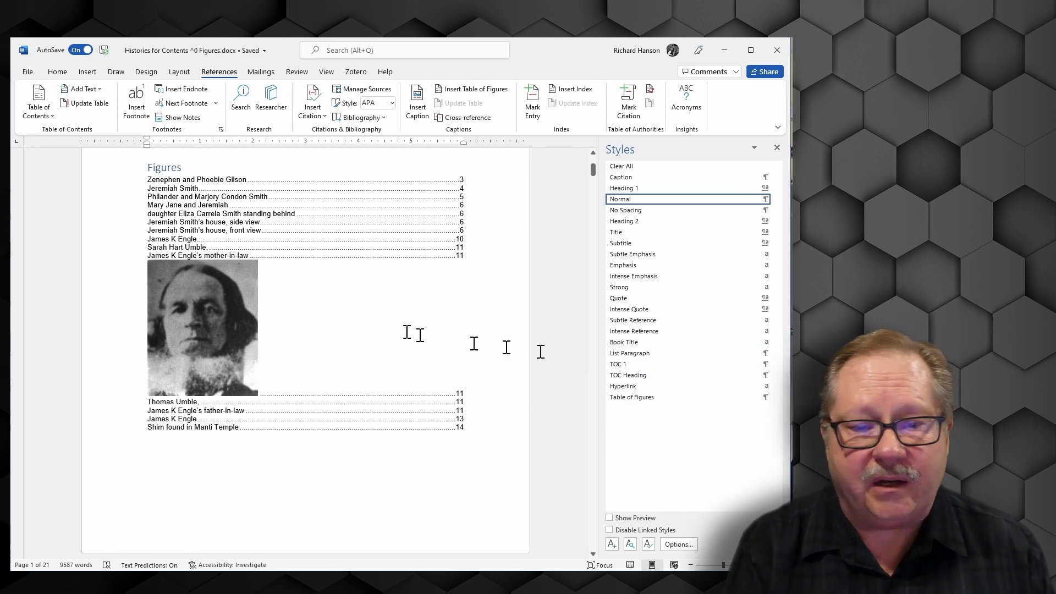
Jump to the miscaptioned photo on page 11 and set its paragraph back to Normal
double_click(459, 394)
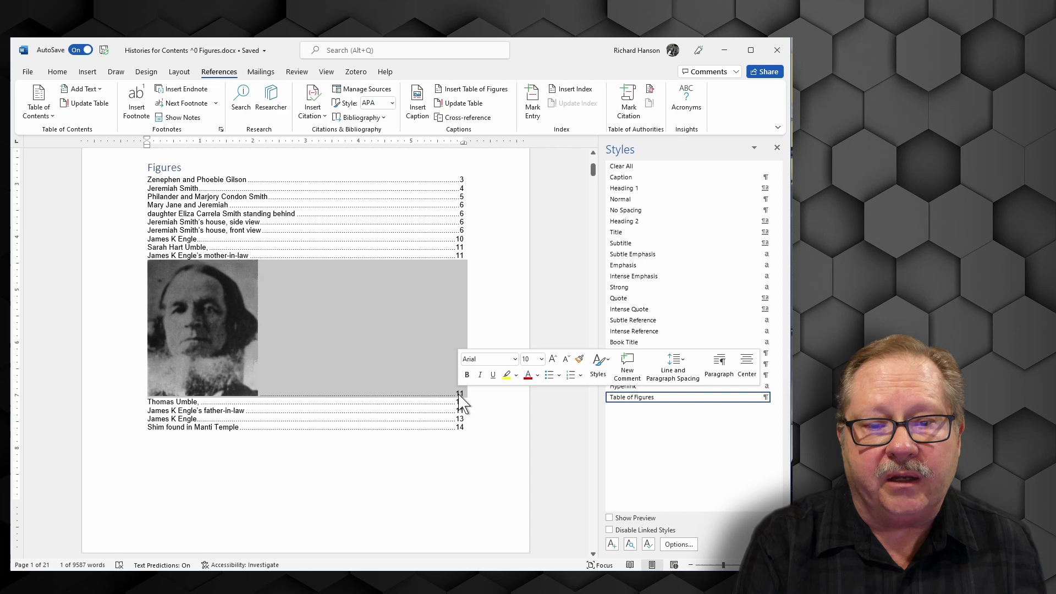
left_click(461, 401, "ctrl")
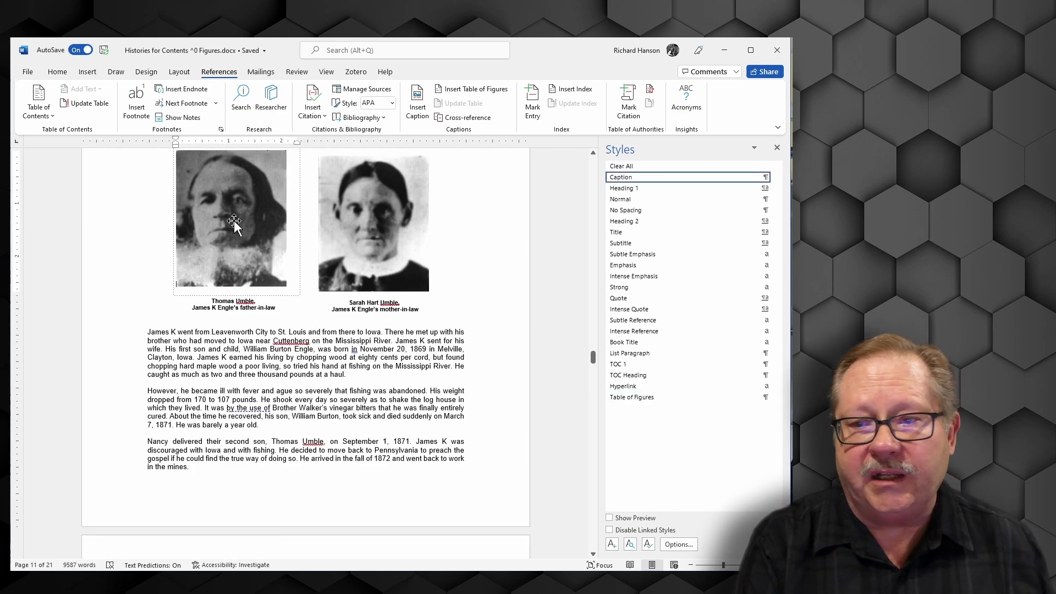
mouse_move(662, 185)
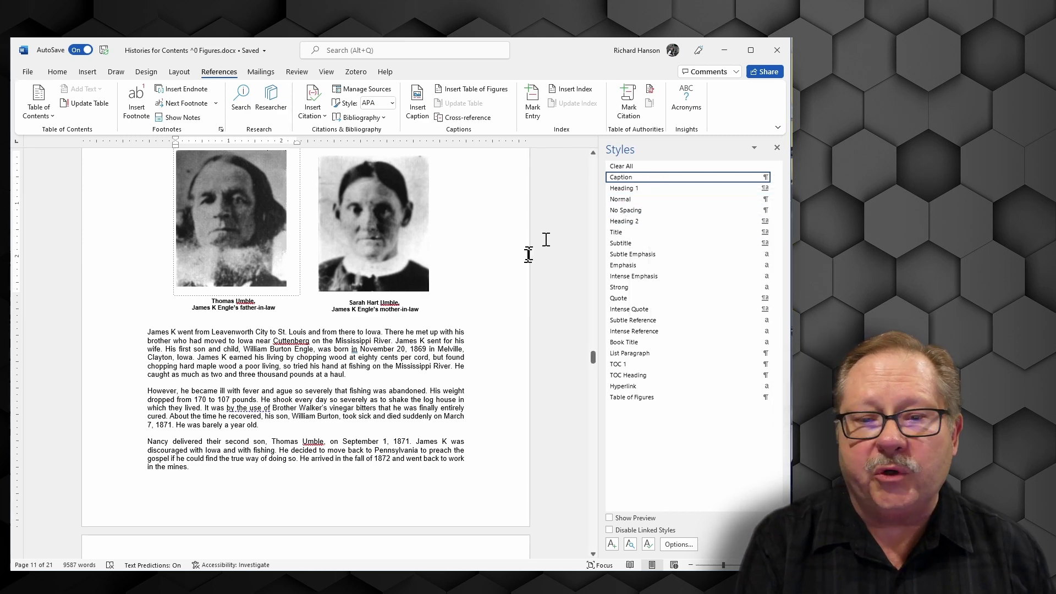
scroll(528, 256, "up", 3)
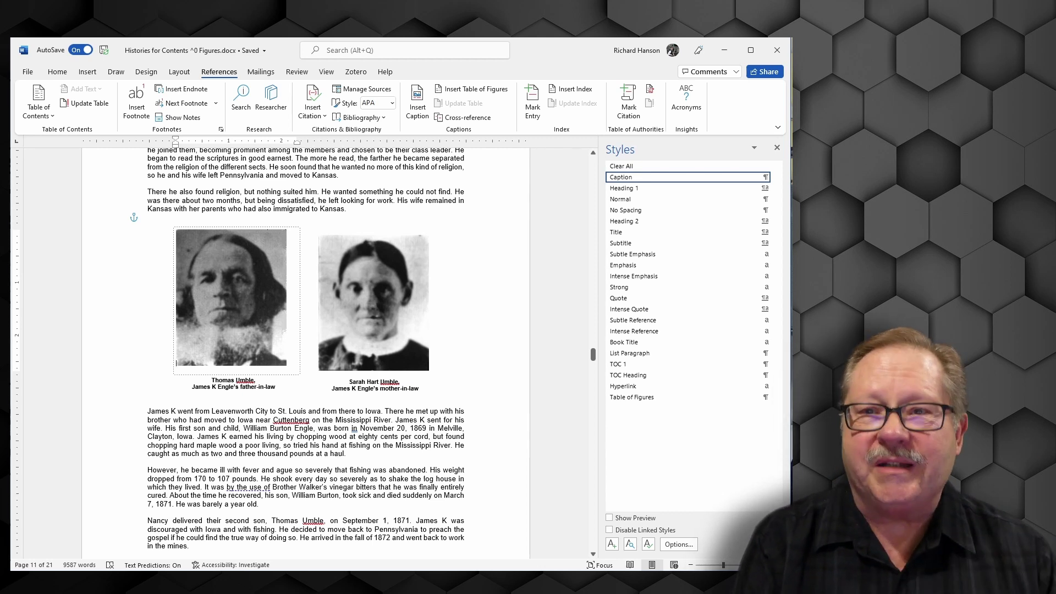
left_click(635, 200)
scroll(473, 412, "down", 2)
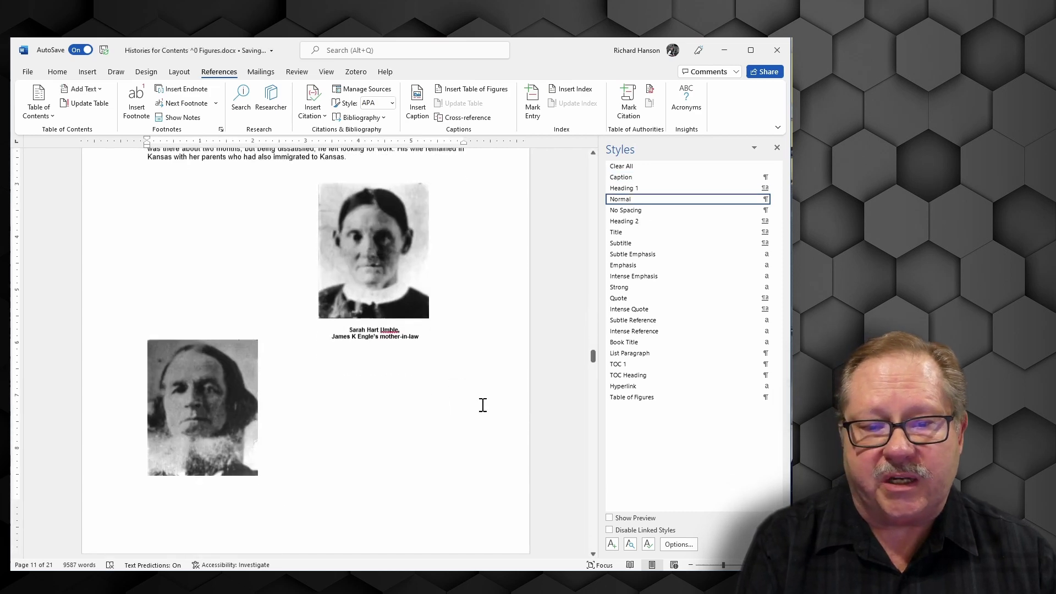
Give the bearded man's photo Square wrapping and place it beside the woman's portrait
left_click(217, 400)
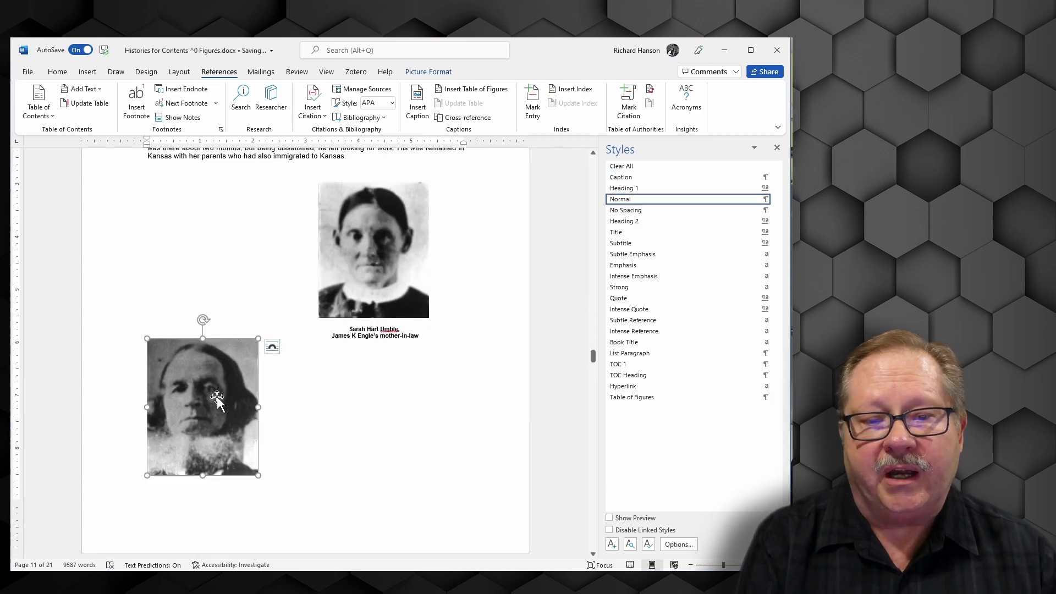
left_click(273, 348)
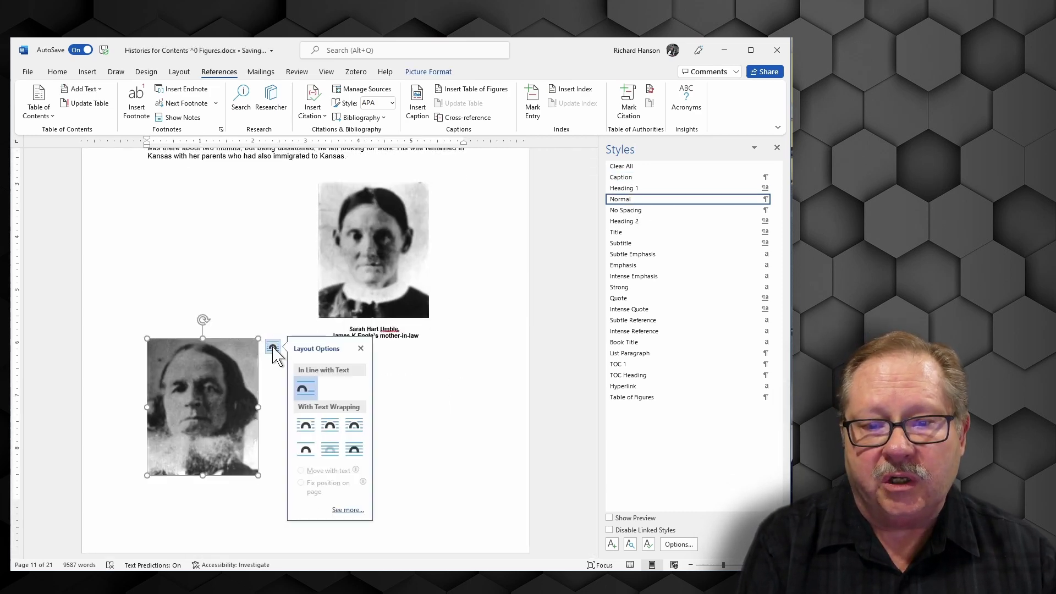
left_click(304, 428)
left_click_drag(200, 405, 227, 251)
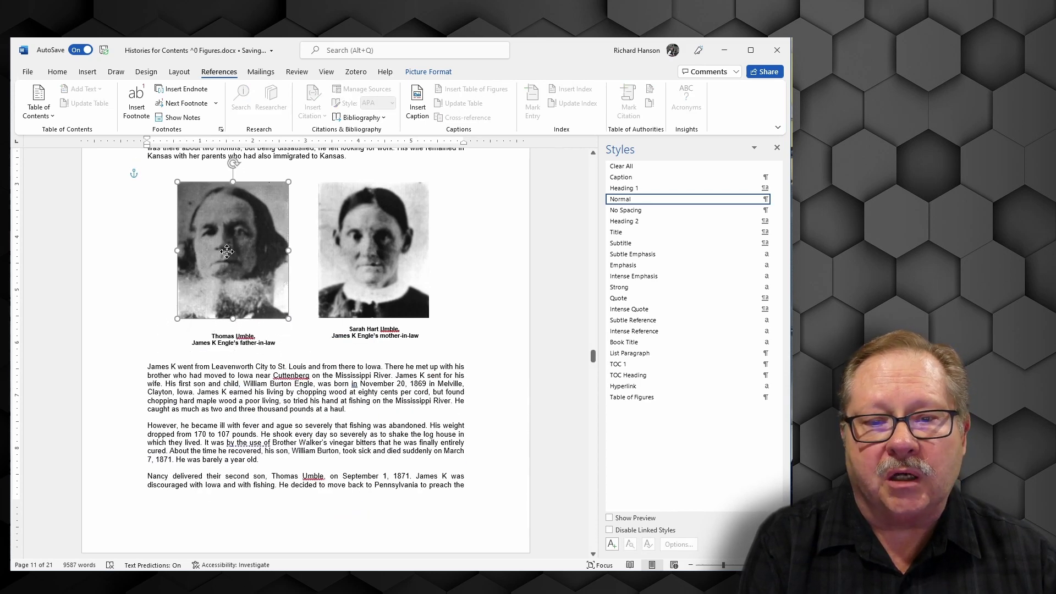
left_click(533, 400)
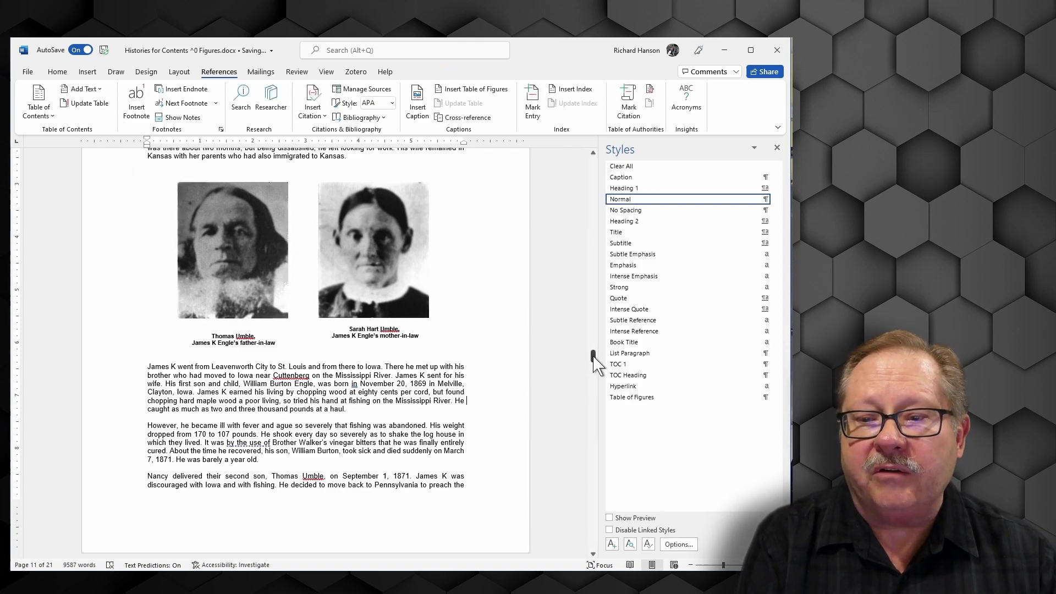
left_click_drag(596, 363, 592, 160)
Update the entire table of figures and review the refreshed entries and page numbers
scroll(552, 271, "down", 3)
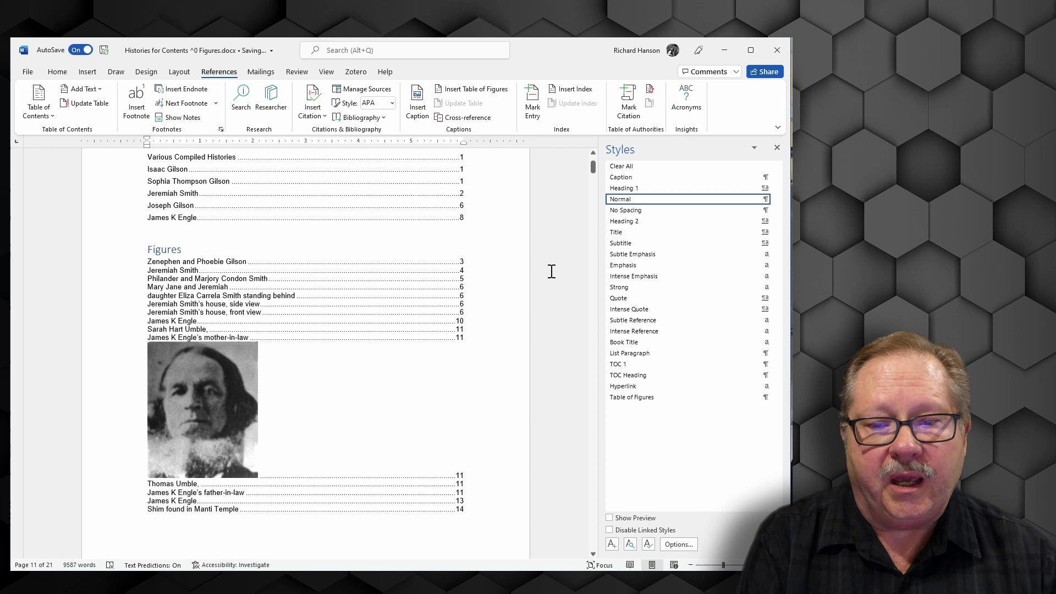
right_click(288, 296)
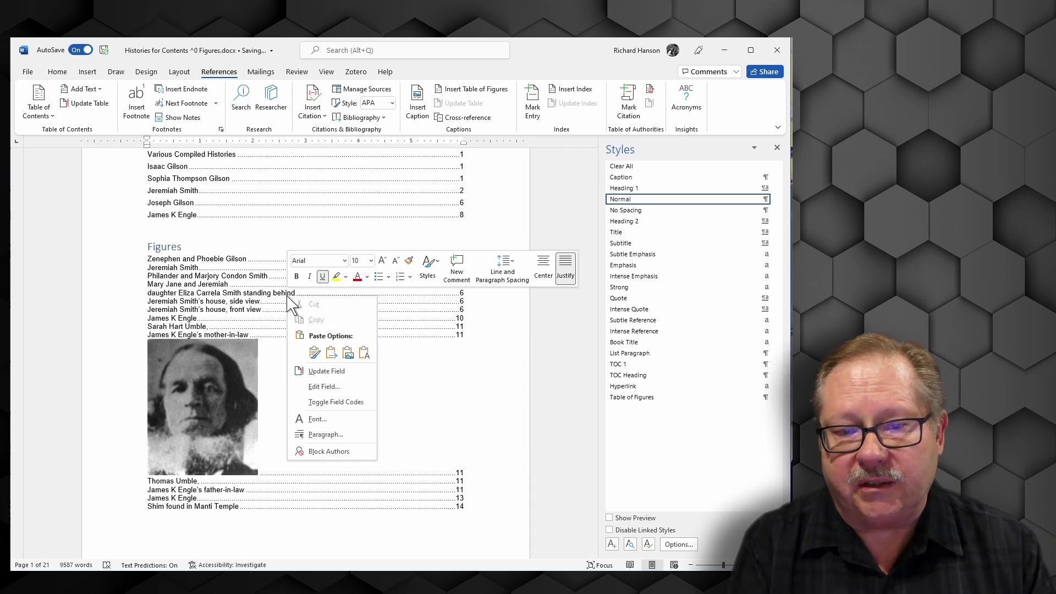
left_click(327, 372)
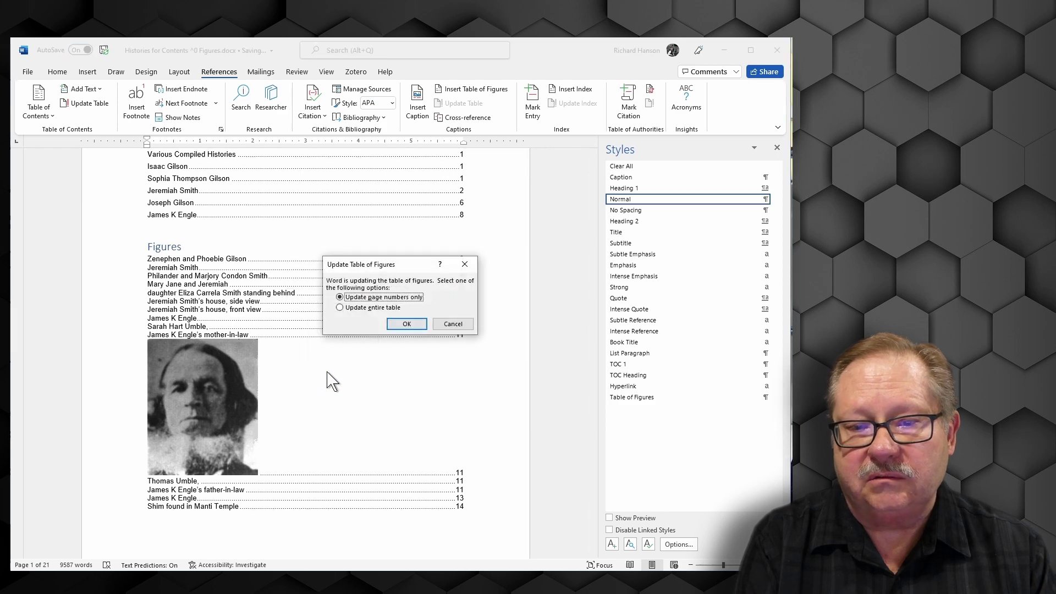
key("Down")
left_click(407, 324)
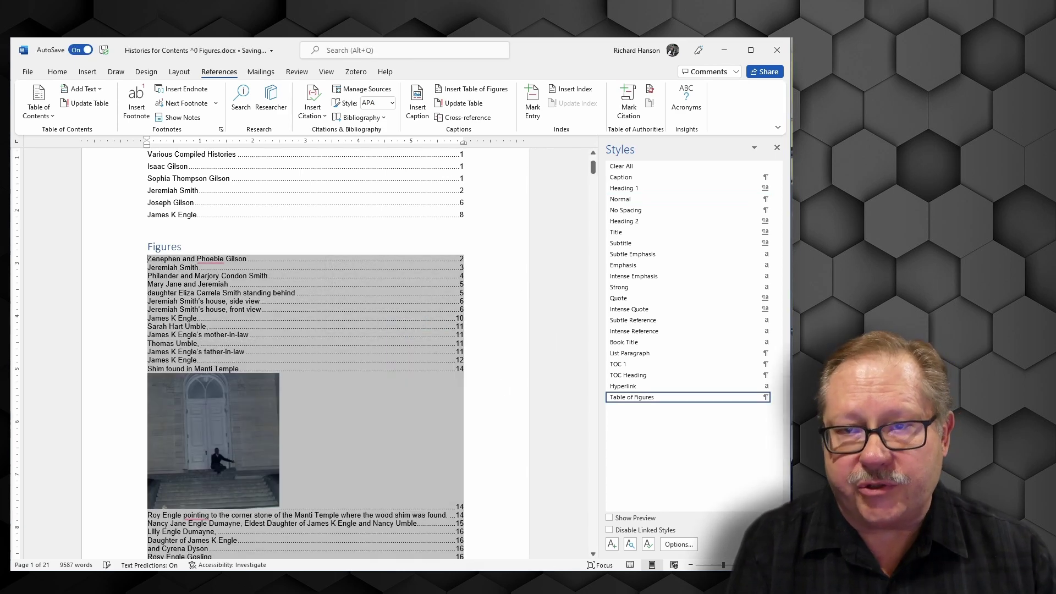
scroll(249, 366, "down", 3)
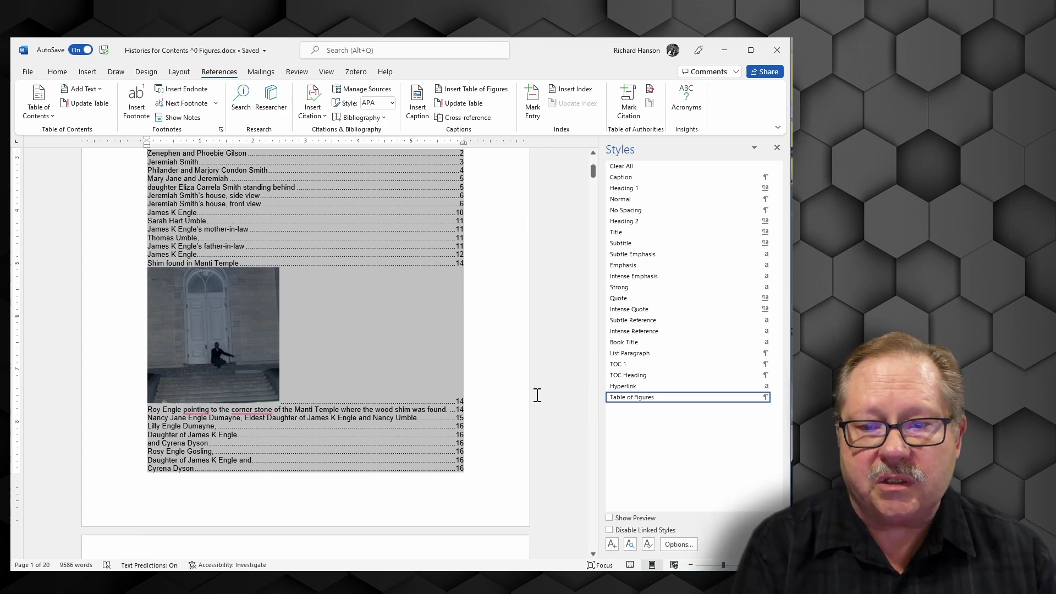
scroll(538, 394, "up", 4)
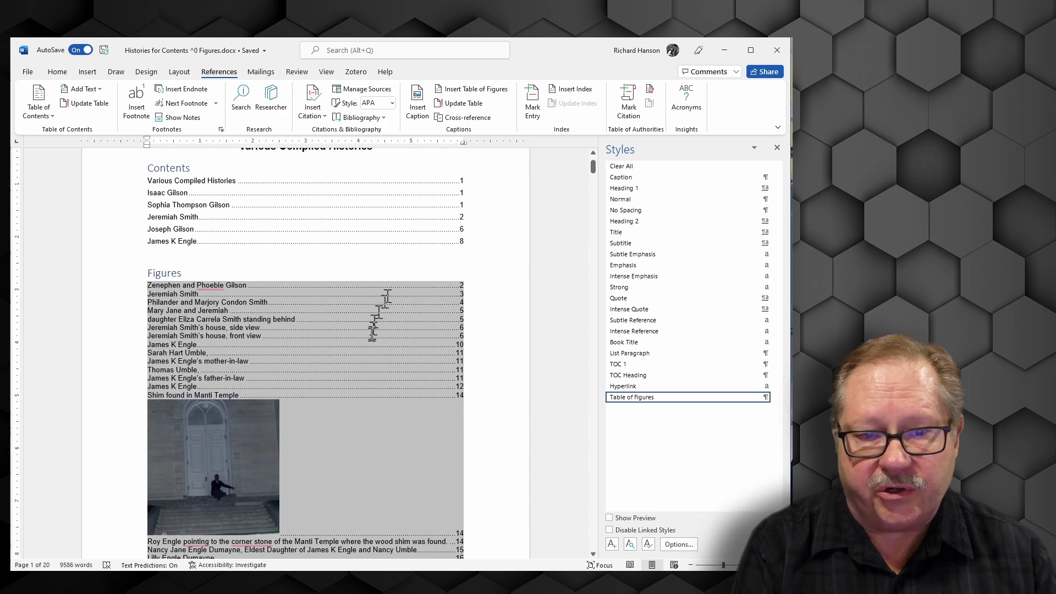
scroll(508, 409, "down", 6)
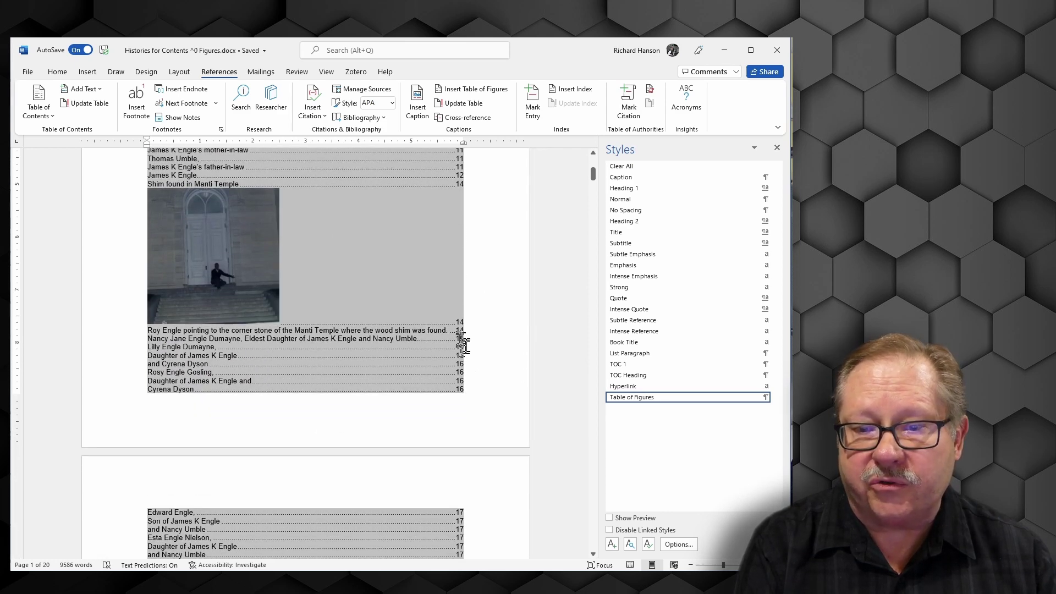
scroll(467, 353, "down", 5)
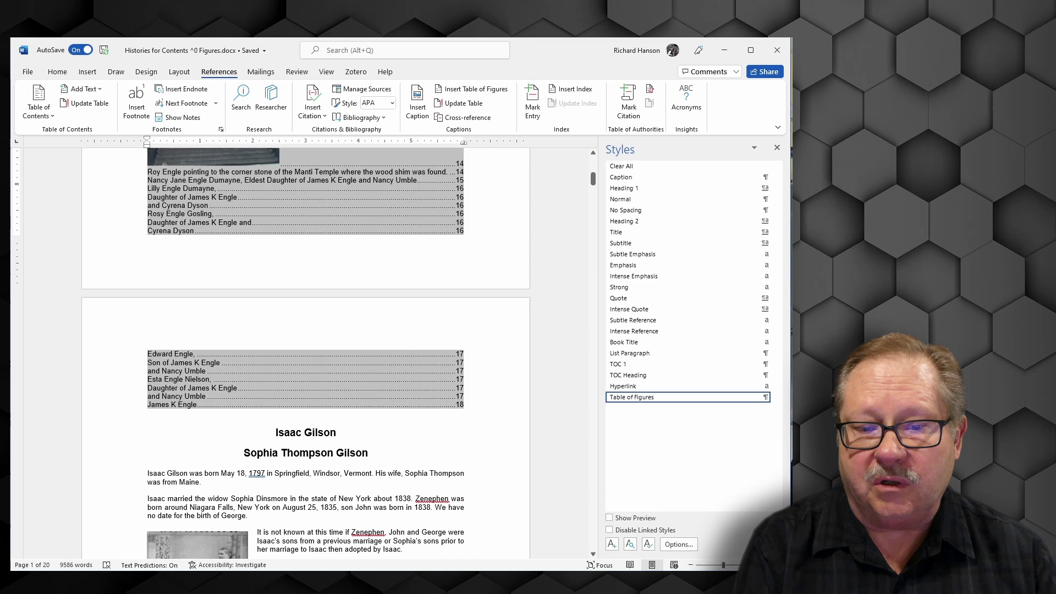
scroll(560, 374, "up", 12)
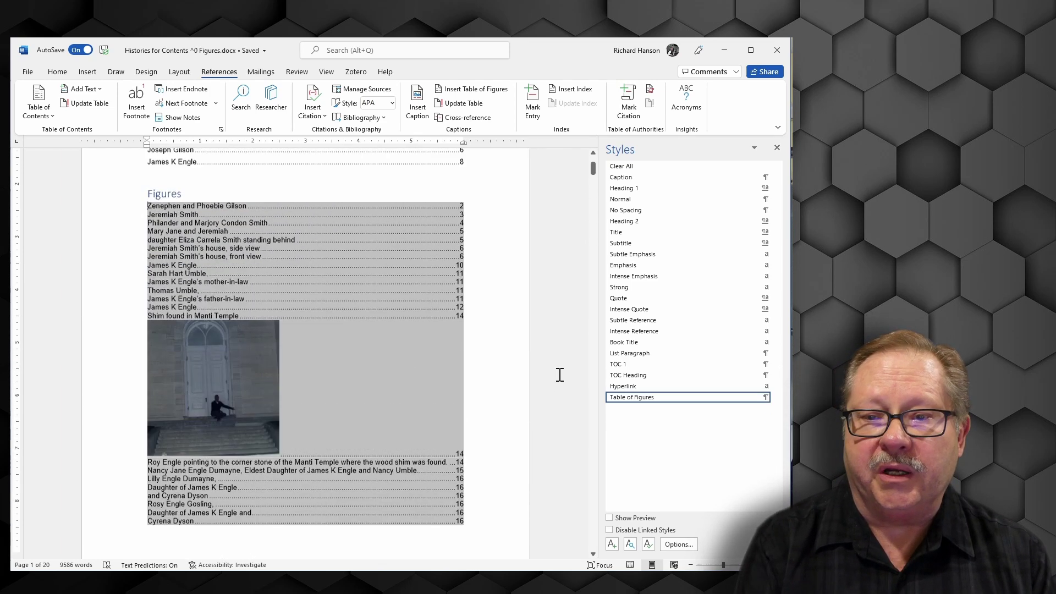